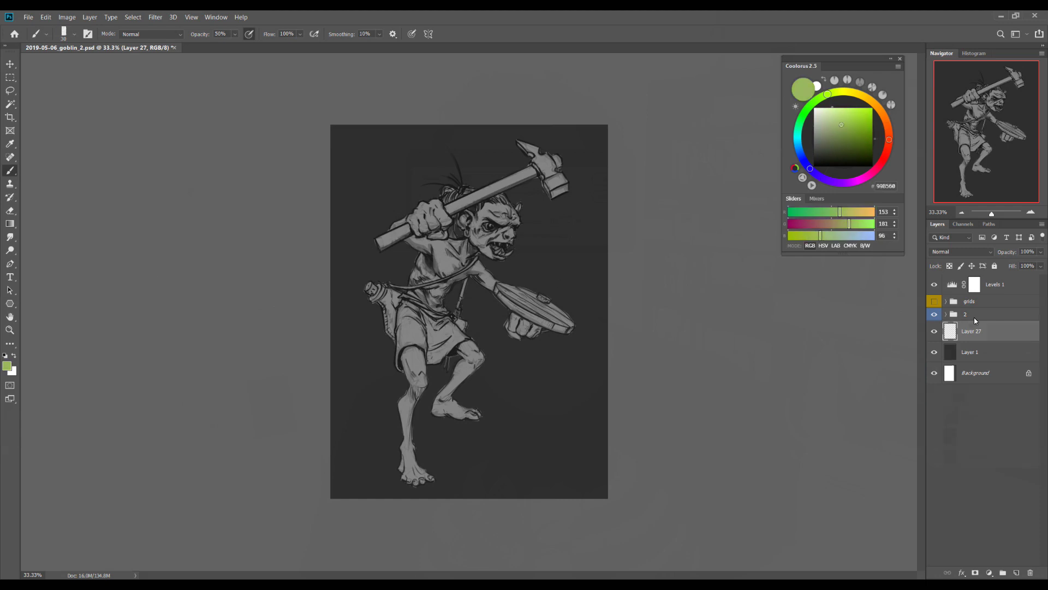
# Inside group 2, fill Layer 28 of the masked colour group with green and adjust its hue and saturation
pyautogui.click(974, 318)
pyautogui.moveTo(991, 318); pyautogui.dragTo(991, 404)
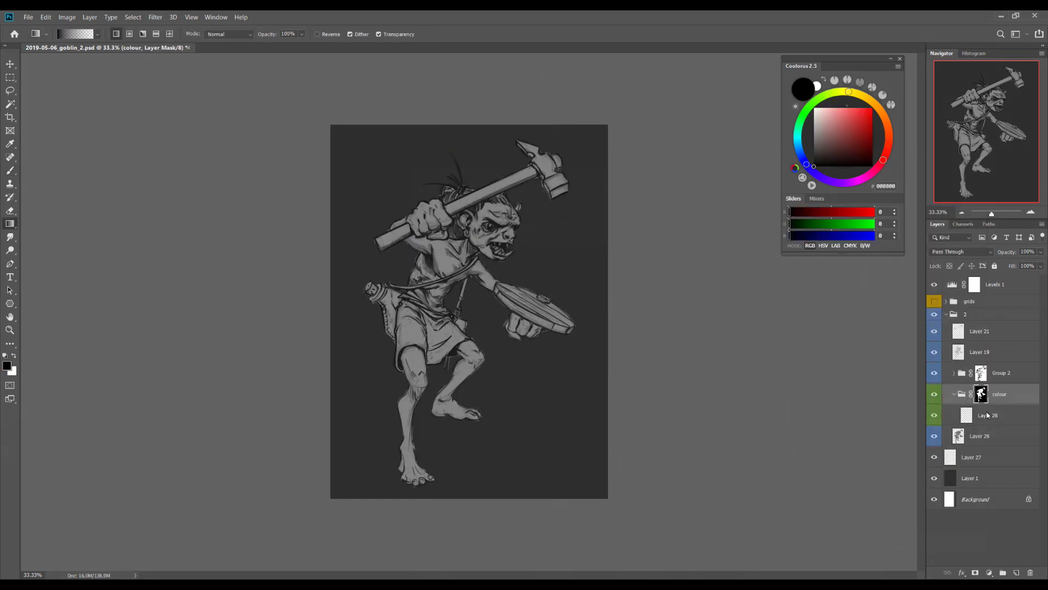
pyautogui.hotkey('alt', 'BackSpace')
pyautogui.hotkey('ctrl', 'u')
pyautogui.press('Return')
# Paint three small reference swatches in green, purple and muted red on Layer 27, in the canvas's upper-left corner
pyautogui.click(835, 131)
pyautogui.hotkey('alt', '[')
pyautogui.hotkey('alt', '[')
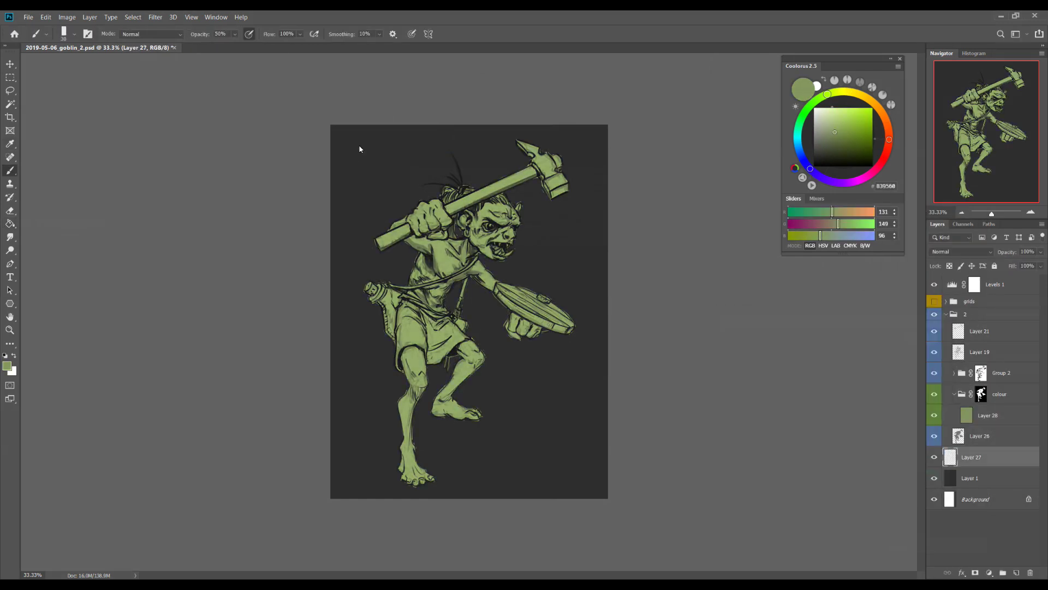
pyautogui.click(356, 146)
pyautogui.click(372, 147)
pyautogui.click(388, 147)
pyautogui.click(855, 126)
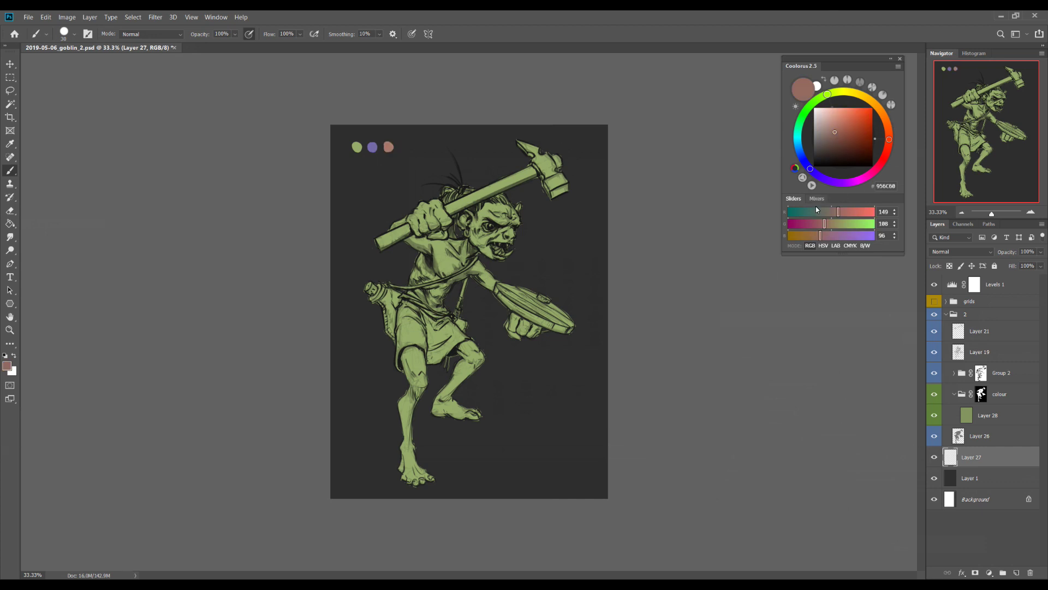
# Paint the shield and hammer handle dark brown (RGB 77, 65, 61) on a new layer in the colour group
pyautogui.click(825, 149)
pyautogui.hotkey('alt', ']')
pyautogui.hotkey('alt', ']')
pyautogui.hotkey('ctrl', 'shift', 'alt', 'n')
pyautogui.moveTo(567, 325)
pyautogui.mouseDown()
pyautogui.moveTo(495, 293)
pyautogui.moveTo(535, 297)
pyautogui.mouseUp()
pyautogui.press('[')
pyautogui.press('[')
pyautogui.press('[')
pyautogui.moveTo(376, 241); pyautogui.dragTo(524, 174)
# Merge Layer 21 down into Layer 19
pyautogui.rightClick(1004, 331)
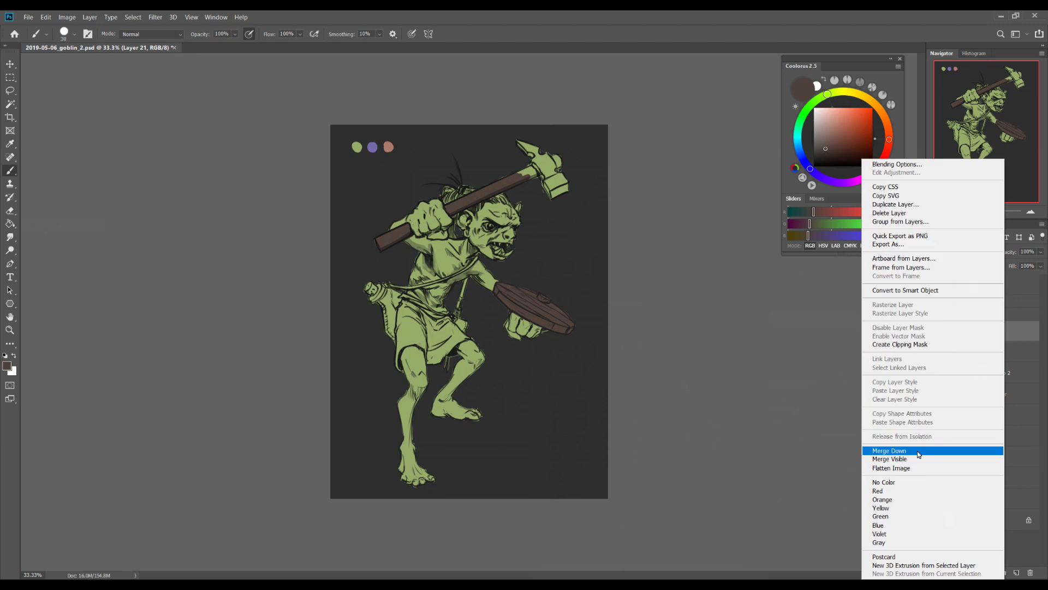
pyautogui.click(918, 451)
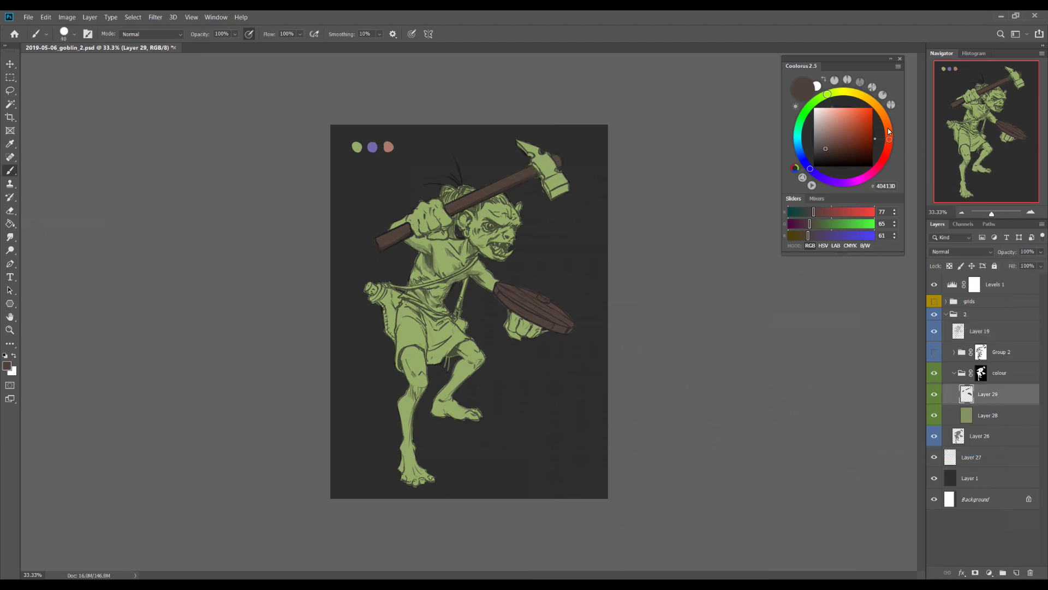
# Paint the hip pouch grey-brown (RGB 108, 97, 89) on another new layer in the colour group
pyautogui.moveTo(889, 131); pyautogui.dragTo(886, 121)
pyautogui.hotkey('ctrl', 'shift', 'alt', 'n')
pyautogui.moveTo(388, 341); pyautogui.dragTo(397, 287)
pyautogui.press('e')
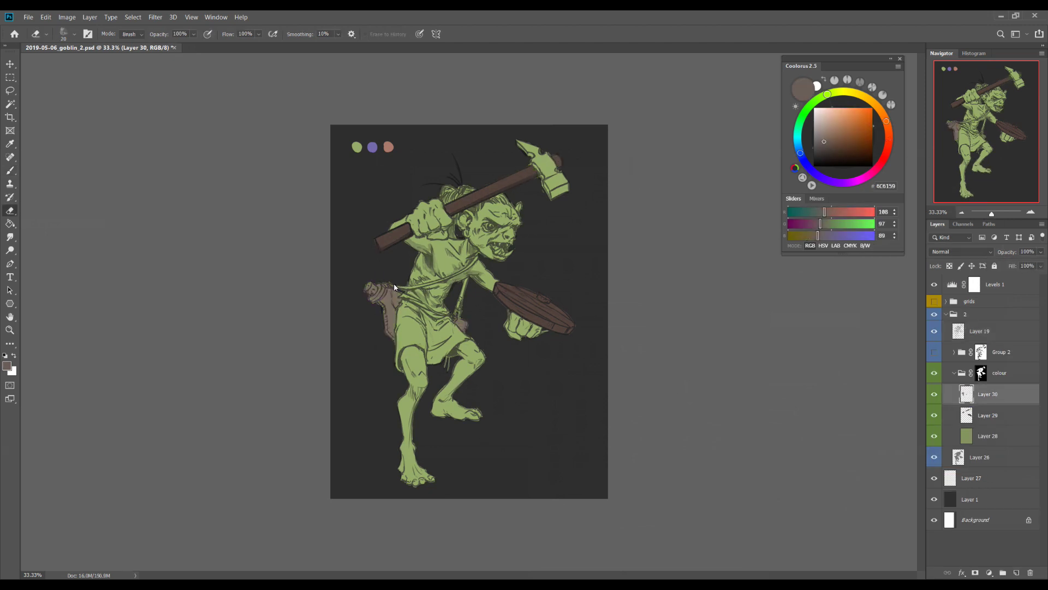
# Paint the goblin's loincloth a warm brown on its own new layer
pyautogui.hotkey('ctrl', 'shift', 'alt', 'n')
pyautogui.press('b')
pyautogui.moveTo(400, 334)
pyautogui.mouseDown()
pyautogui.moveTo(420, 272)
pyautogui.moveTo(424, 316)
pyautogui.moveTo(456, 313)
pyautogui.moveTo(413, 340)
pyautogui.mouseUp()
pyautogui.press(']')
pyautogui.press(']')
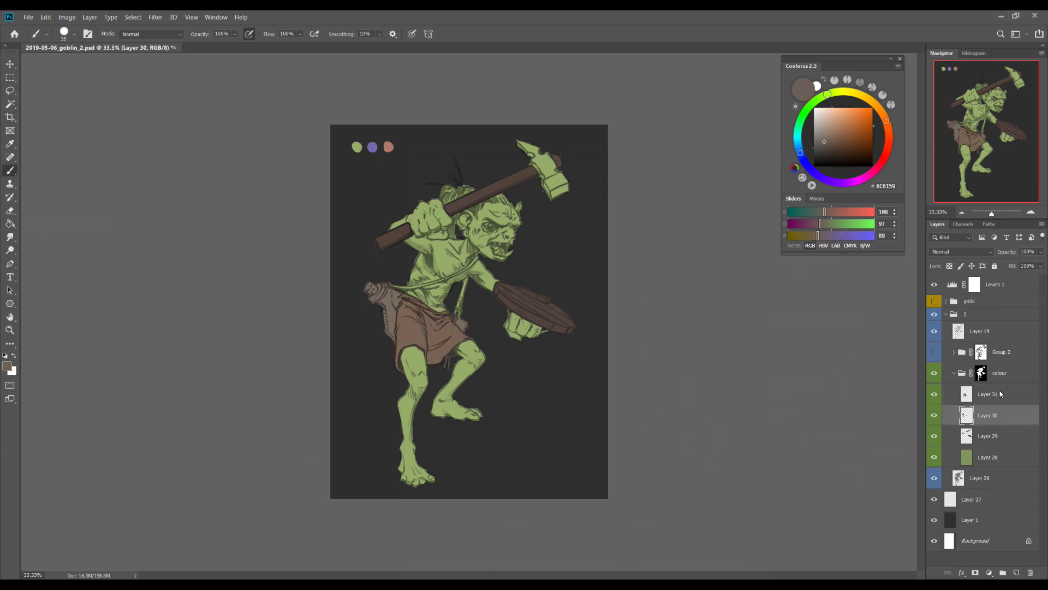
# Paint the chest strap and hanging cord dark brown (RGB 81, 62, 49) on a new layer and tidy them with the Eraser
pyautogui.hotkey('ctrl', 'shift', 'alt', 'n')
pyautogui.press('[')
pyautogui.press('[')
pyautogui.press('[')
pyautogui.keyDown('alt'); pyautogui.click(396, 239); pyautogui.keyUp('alt')
pyautogui.moveTo(401, 287); pyautogui.dragTo(478, 258)
pyautogui.moveTo(463, 279); pyautogui.dragTo(454, 315)
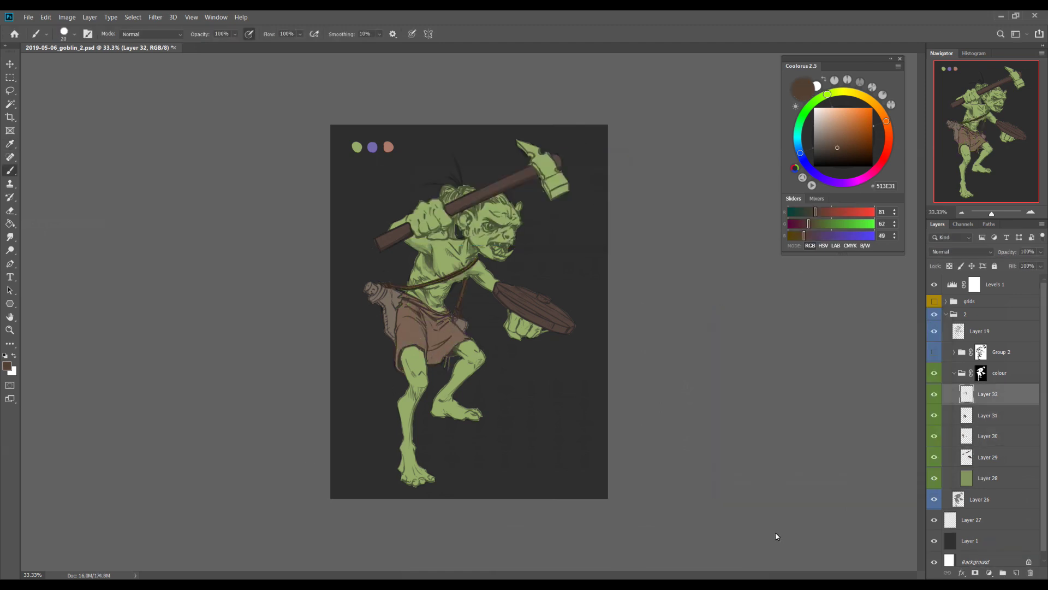
pyautogui.press('e')
pyautogui.scroll(2, 391, 244)
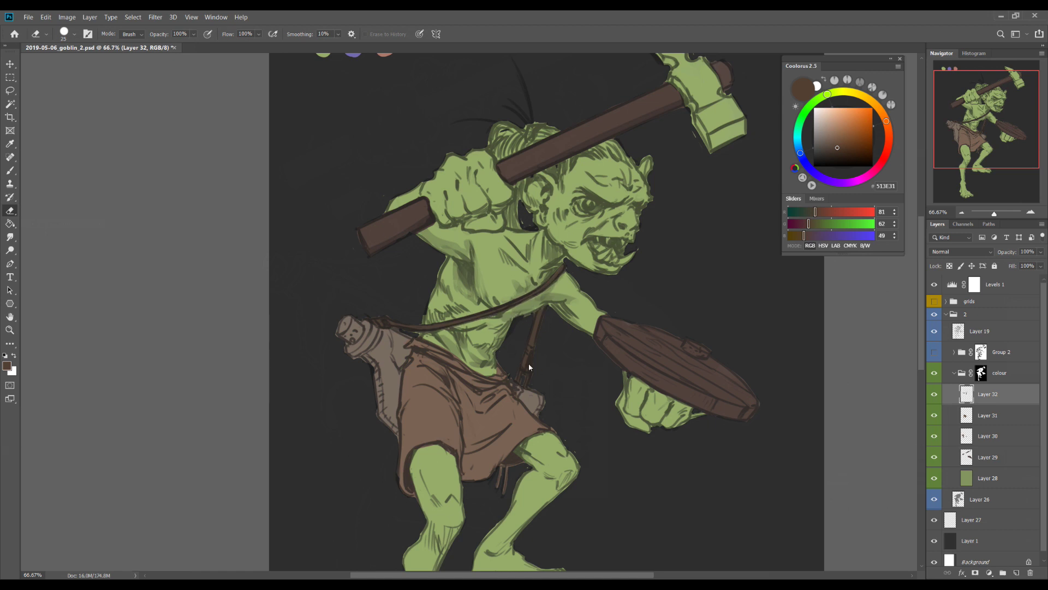
pyautogui.scroll(2, 587, 463)
# Hide Layer 26 and refine the colour group's mask with the Brush
pyautogui.hotkey('alt', '[')
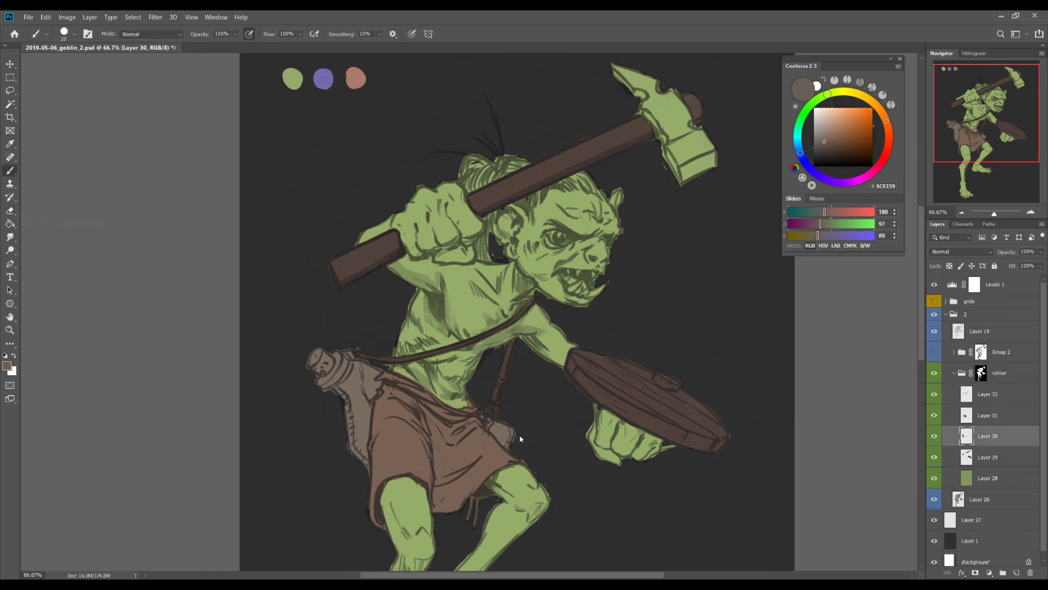
pyautogui.press('d')
pyautogui.press('b')
pyautogui.hotkey('alt', ']')
pyautogui.hotkey('alt', ']')
pyautogui.scroll(2, 575, 489)
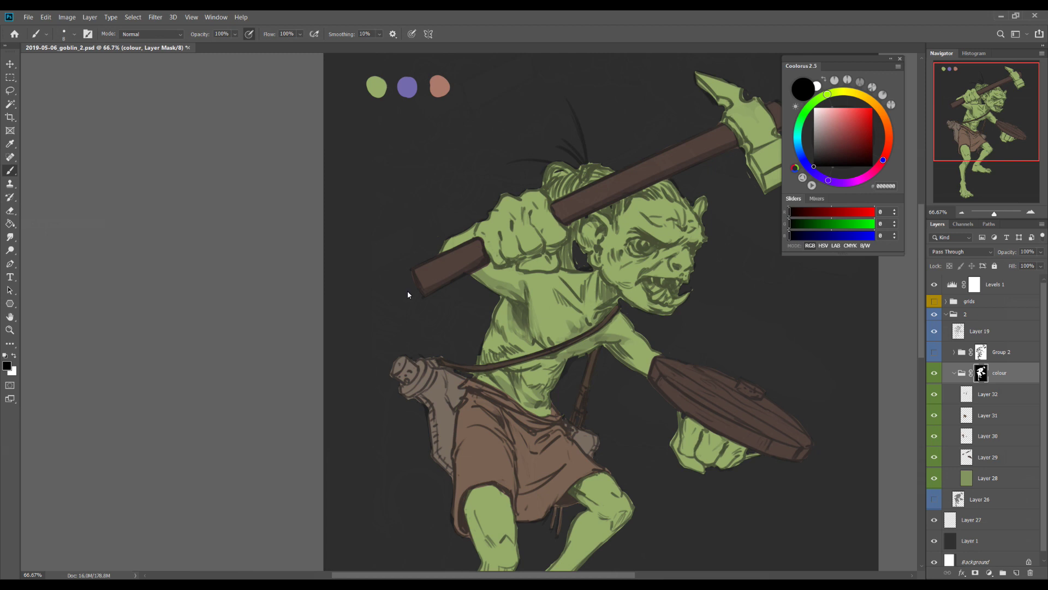
# Touch up the strap on Layer 32 and paint the shield's boss grey-brown on Layer 30
pyautogui.scroll(-2, 471, 317)
pyautogui.keyDown('alt'); pyautogui.click(577, 354); pyautogui.keyUp('alt')
pyautogui.hotkey('alt', '[')
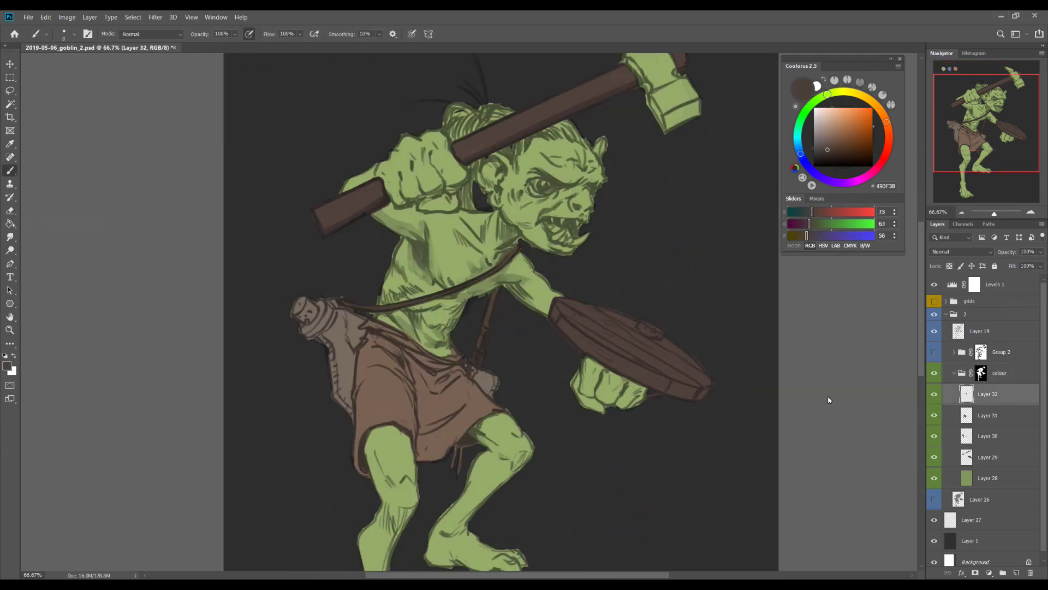
pyautogui.scroll(-3, 828, 395)
pyautogui.hotkey('alt', '[')
pyautogui.hotkey('alt', '[')
pyautogui.keyDown('alt'); pyautogui.click(562, 292); pyautogui.keyUp('alt')
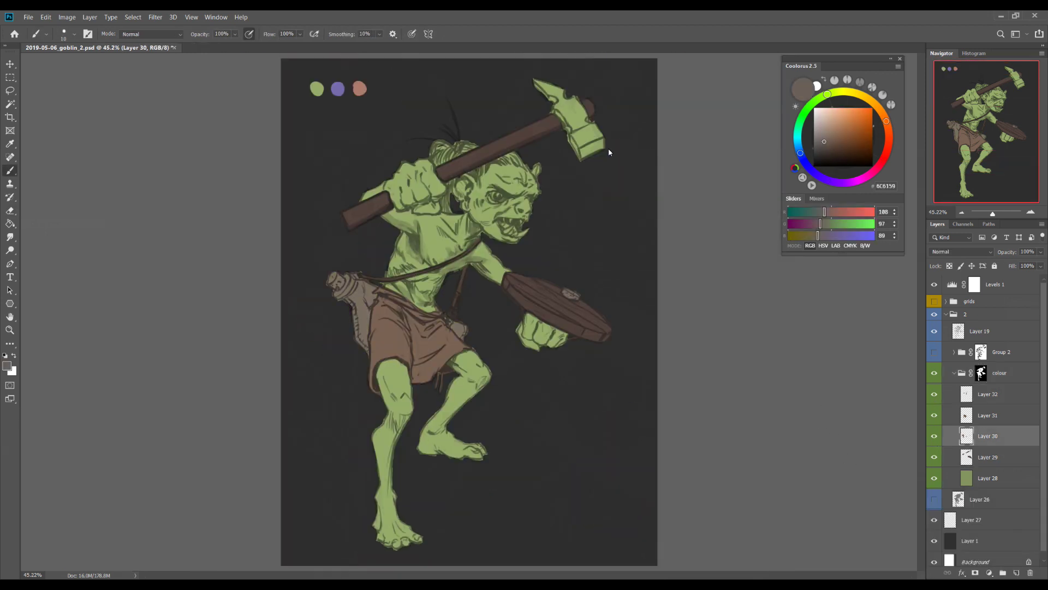
# Paint the hammer head with the sampled purple swatch on a new layer and mute it to a greyish violet with Hue/Saturation
pyautogui.hotkey('alt', ']')
pyautogui.hotkey('alt', ']')
pyautogui.hotkey('ctrl', 'shift', 'alt', 'n')
pyautogui.keyDown('alt'); pyautogui.click(338, 89); pyautogui.keyUp('alt')
pyautogui.moveTo(592, 144); pyautogui.dragTo(543, 90)
pyautogui.hotkey('ctrl', 'u')
pyautogui.moveTo(809, 413); pyautogui.dragTo(796, 414)
pyautogui.press('Return')
# Paint the goblin's hair dark violet-grey (RGB 66, 64, 77) on a new layer and erase the overlap around the handle, ear and neck
pyautogui.hotkey('ctrl', 'shift', 'n')
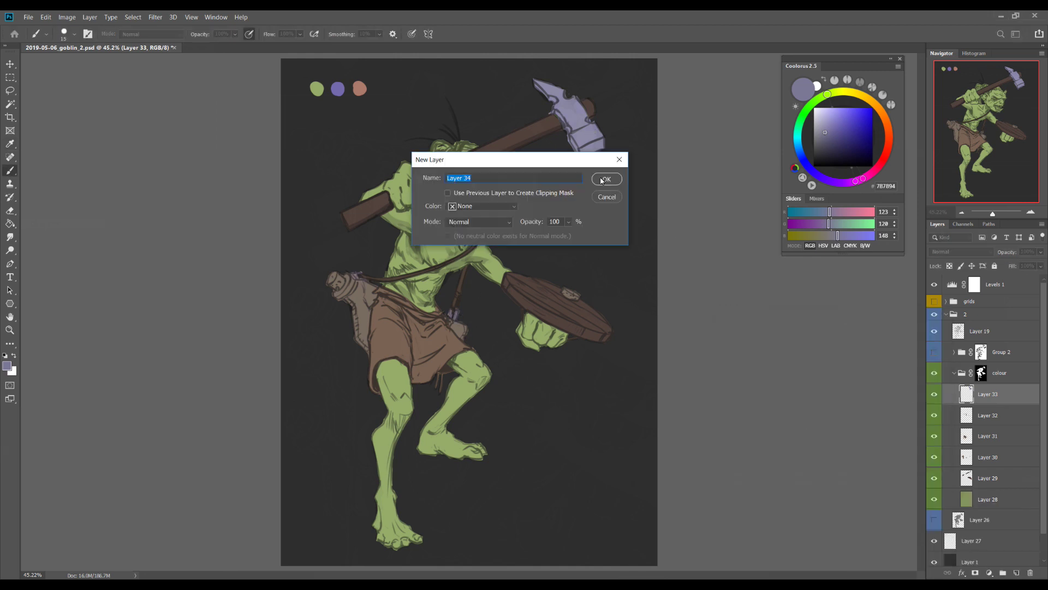
pyautogui.press('Return')
pyautogui.click(823, 148)
pyautogui.press(']')
pyautogui.press(']')
pyautogui.press(']')
pyautogui.press(']')
pyautogui.press(']')
pyautogui.moveTo(507, 161)
pyautogui.mouseDown()
pyautogui.moveTo(483, 143)
pyautogui.moveTo(448, 207)
pyautogui.moveTo(518, 175)
pyautogui.mouseUp()
pyautogui.moveTo(456, 188); pyautogui.dragTo(442, 213)
pyautogui.press('e')
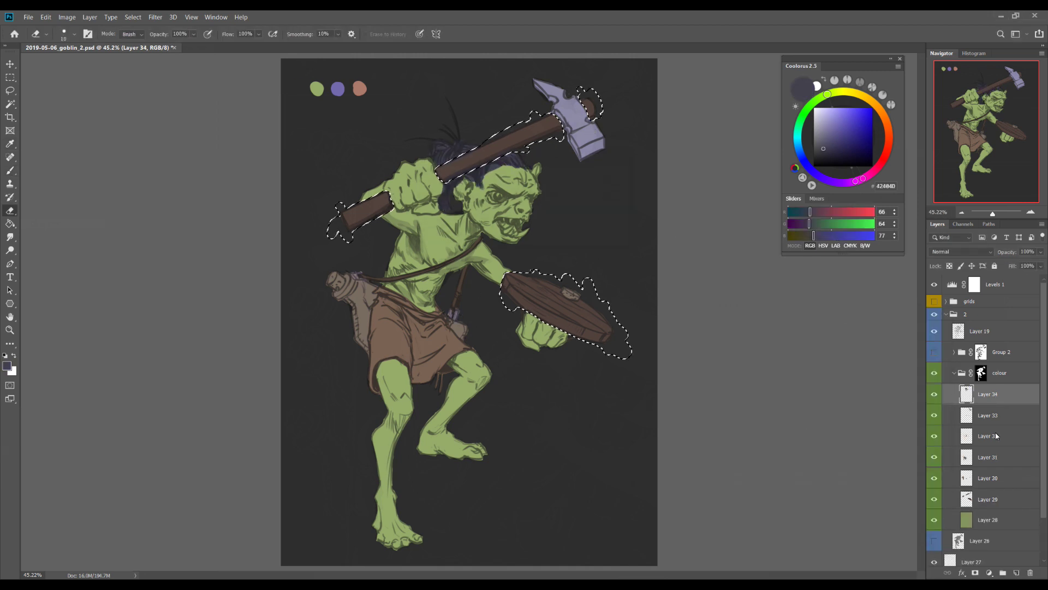
pyautogui.moveTo(472, 180); pyautogui.dragTo(458, 200)
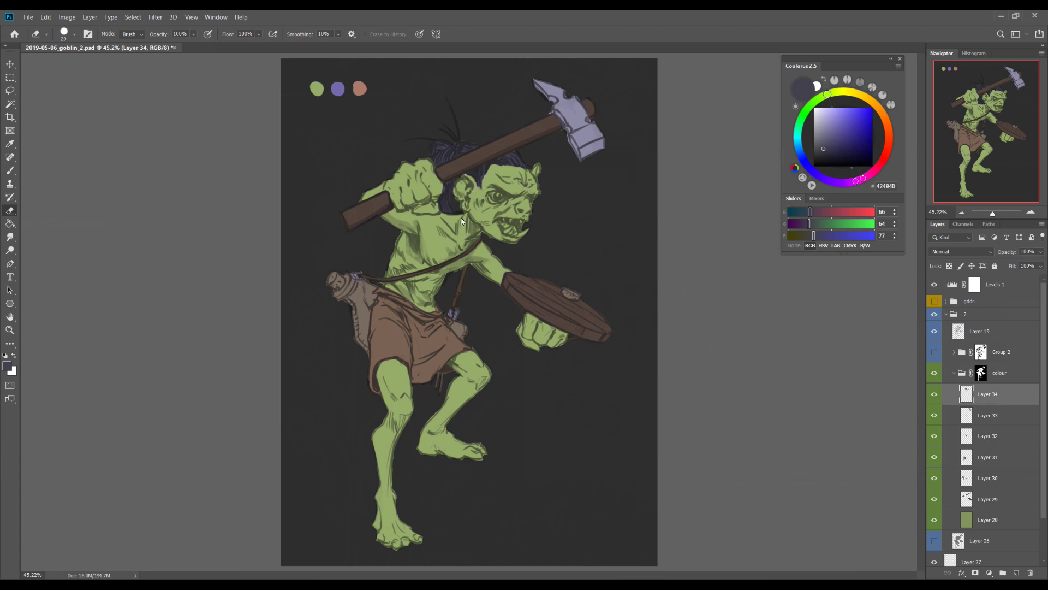
# Hide the Layer 19 linework and check the flat colour layers for edges to touch up
pyautogui.press('b')
pyautogui.click(934, 331)
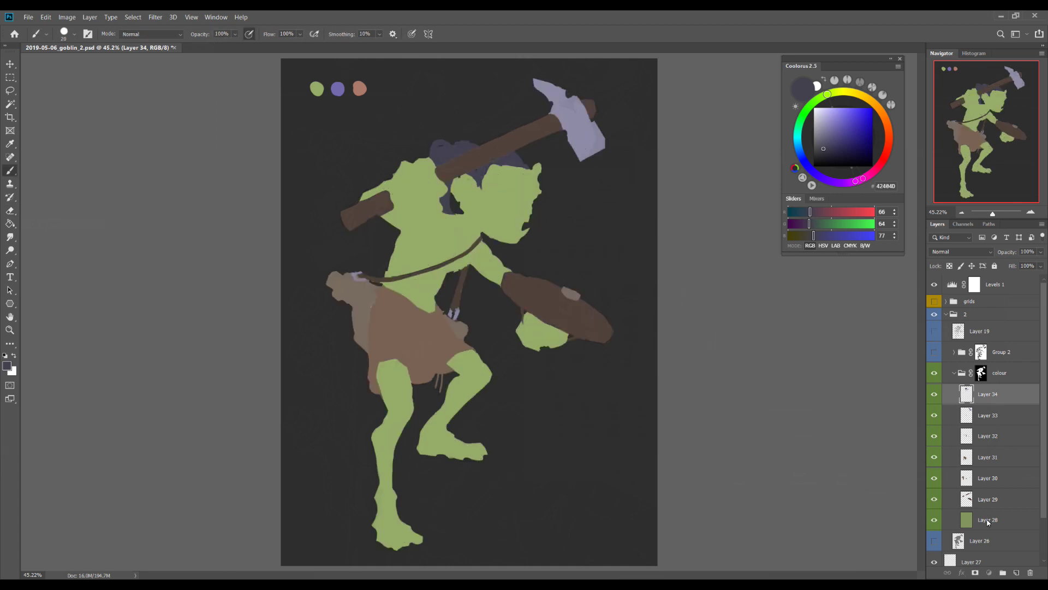
pyautogui.click(981, 373)
pyautogui.press('d')
pyautogui.keyDown('ctrl'); pyautogui.click(464, 181); pyautogui.keyUp('ctrl')
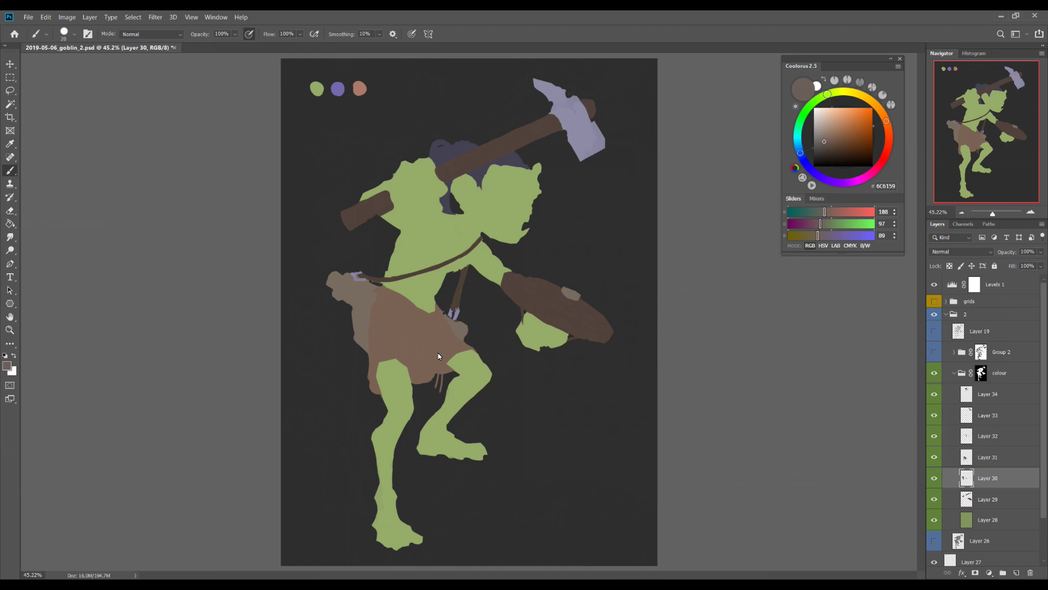
pyautogui.keyDown('ctrl'); pyautogui.click(447, 246); pyautogui.keyUp('ctrl')
pyautogui.keyDown('alt'); pyautogui.click(447, 246); pyautogui.keyUp('alt')
pyautogui.keyDown('ctrl'); pyautogui.click(367, 224); pyautogui.keyUp('ctrl')
# Refine the goblin's silhouette on the colour group's mask with black and white, comparing it against the Layer 19 linework
pyautogui.press('x')
pyautogui.press('x')
pyautogui.click(934, 331)
pyautogui.click(934, 331)
pyautogui.press('x')
pyautogui.click(934, 331)
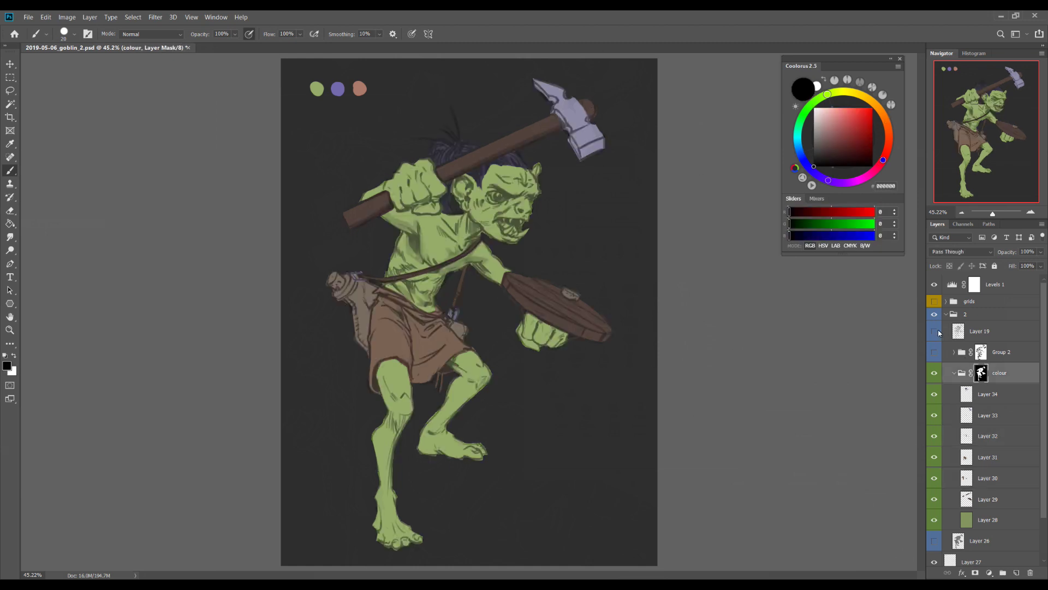
pyautogui.click(934, 331)
pyautogui.press('x')
pyautogui.press('x')
pyautogui.press('x')
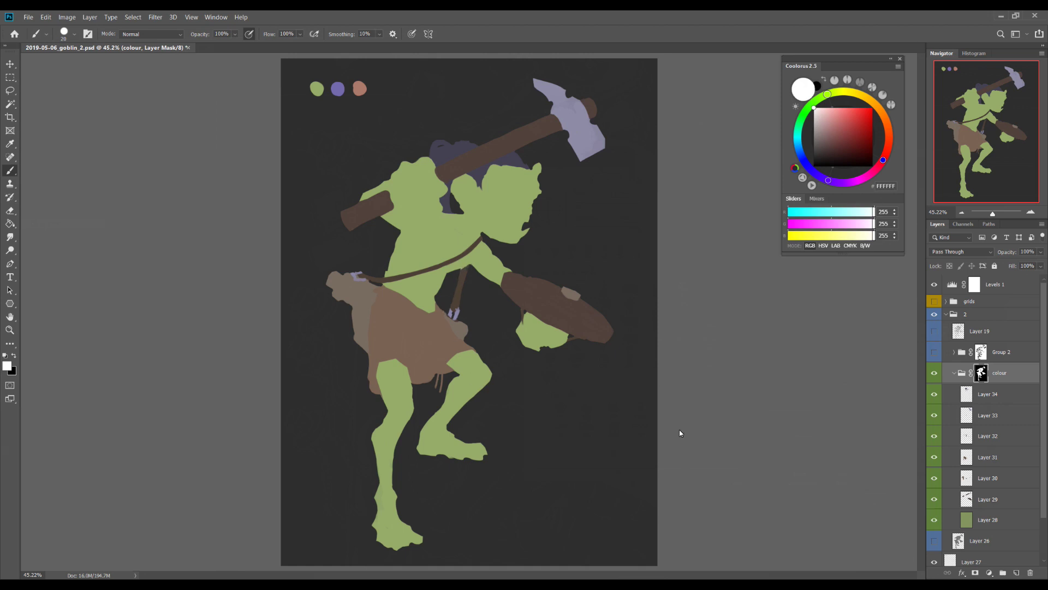
pyautogui.press('x')
pyautogui.press('x')
pyautogui.press('x')
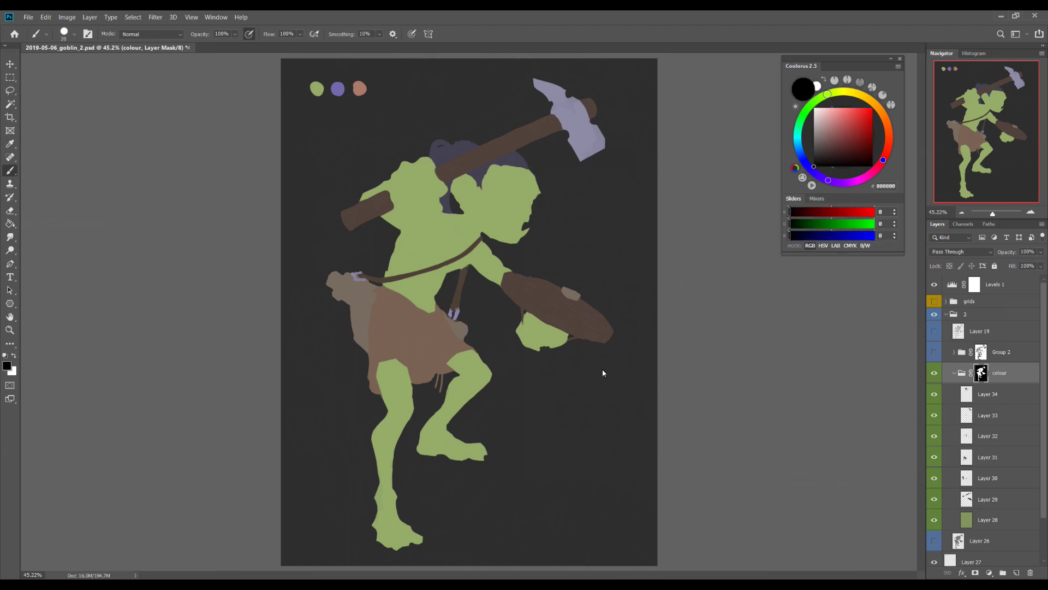
pyautogui.press('x')
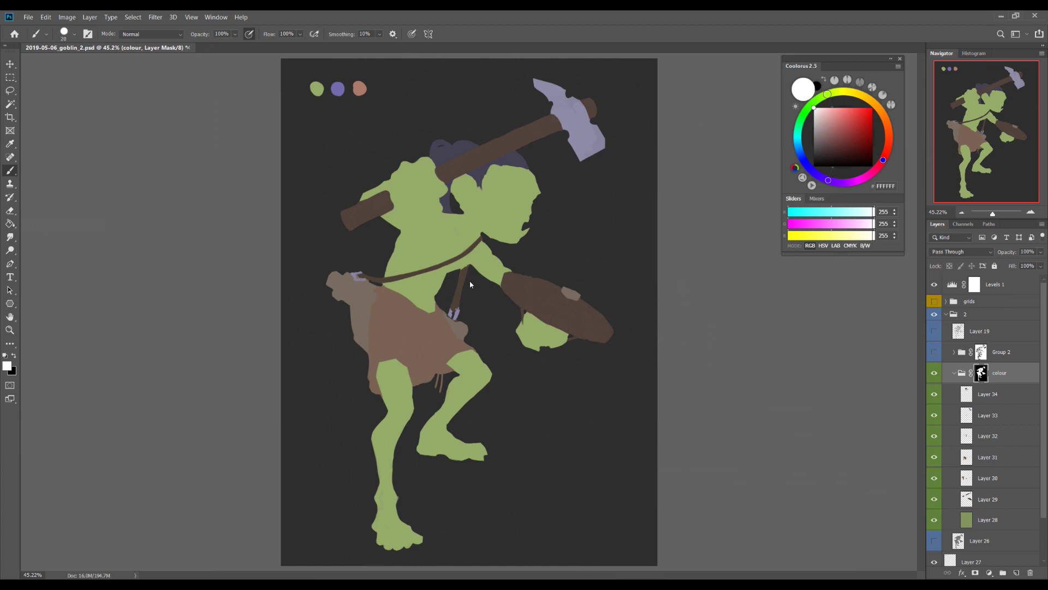
pyautogui.press('F2')
pyautogui.press('x')
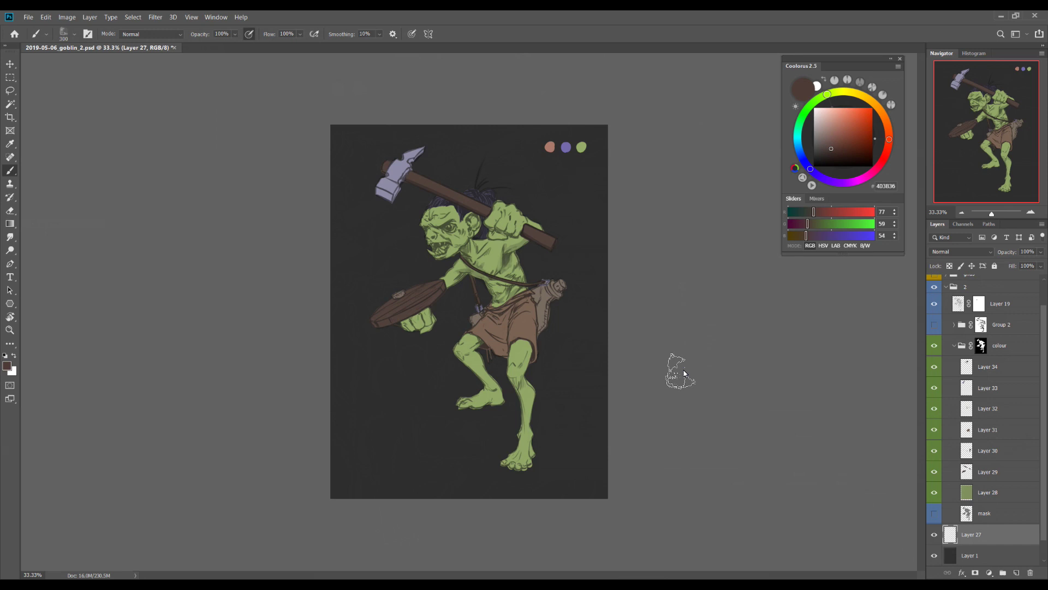
# Fill Layer 35 above the flats with dark violet, using Multiply at 54% opacity with a layer mask
pyautogui.click(10, 224)
pyautogui.hotkey('alt', 'BackSpace')
pyautogui.hotkey('shift', 'alt', 'm')
pyautogui.moveTo(1006, 252); pyautogui.dragTo(1013, 262)
pyautogui.press('d')
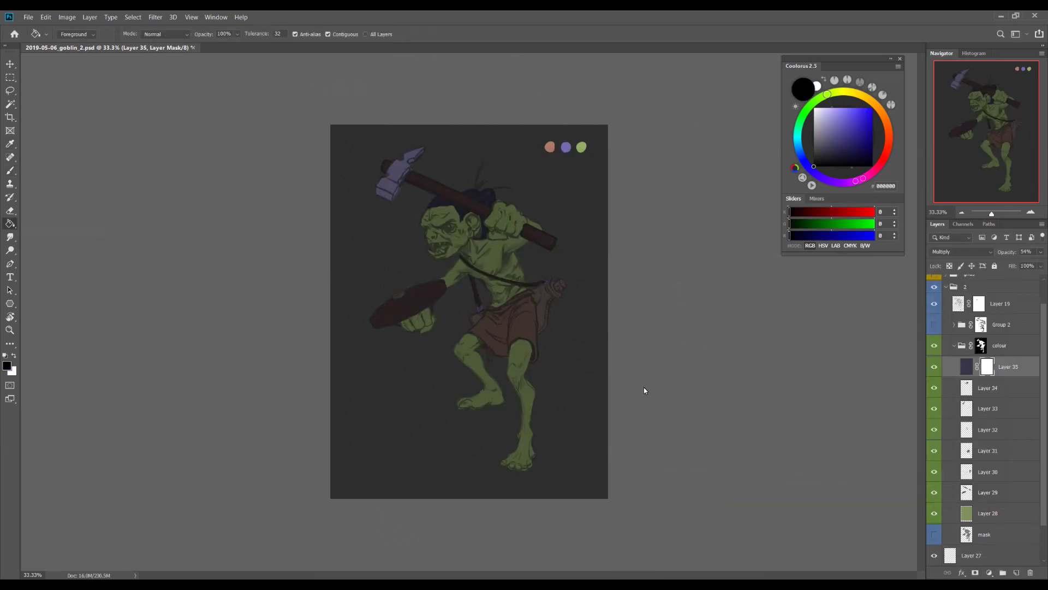
# Flip the canvas back and paint shadows over the goblin's head and upper body on the Layer 35 mask
pyautogui.press('b')
pyautogui.press('h')
pyautogui.moveTo(481, 257)
pyautogui.mouseDown()
pyautogui.moveTo(519, 241)
pyautogui.moveTo(491, 213)
pyautogui.mouseUp()
pyautogui.moveTo(425, 235)
pyautogui.mouseDown()
pyautogui.moveTo(566, 170)
pyautogui.moveTo(477, 283)
pyautogui.moveTo(524, 317)
pyautogui.moveTo(486, 246)
pyautogui.moveTo(496, 244)
pyautogui.mouseUp()
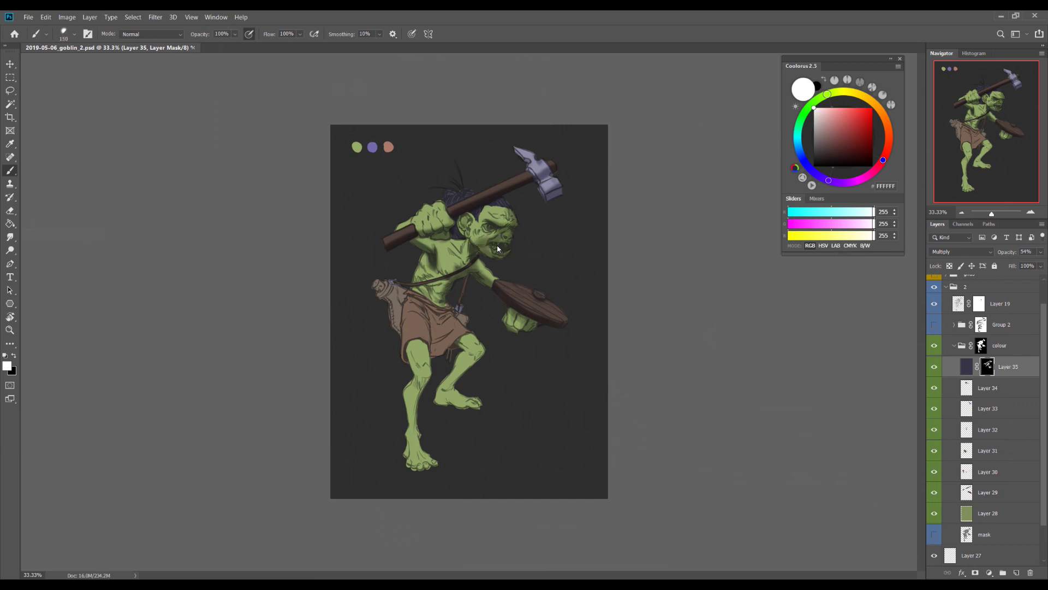
# Paint broad shadows over the loincloth, hip pouch and upper legs on the Layer 35 mask
pyautogui.press('x')
pyautogui.press(']')
pyautogui.press('x')
pyautogui.press('x')
pyautogui.press('x')
pyautogui.press(']')
pyautogui.press(']')
pyautogui.press(']')
pyautogui.press(']')
pyautogui.moveTo(457, 308); pyautogui.dragTo(458, 393)
pyautogui.moveTo(382, 290); pyautogui.dragTo(464, 328)
# Shade the side of the torso beneath the chest strap with a smaller brush
pyautogui.press('[')
pyautogui.press('[')
pyautogui.press('[')
pyautogui.press('[')
pyautogui.press('[')
pyautogui.moveTo(448, 284)
pyautogui.mouseDown()
pyautogui.moveTo(423, 319)
pyautogui.moveTo(483, 262)
pyautogui.mouseUp()
# Shade the fist beneath the shield on the Layer 35 mask
pyautogui.press(']')
pyautogui.press(']')
pyautogui.press(']')
pyautogui.press(']')
pyautogui.press('x')
pyautogui.press('x')
pyautogui.press(']')
pyautogui.press(']')
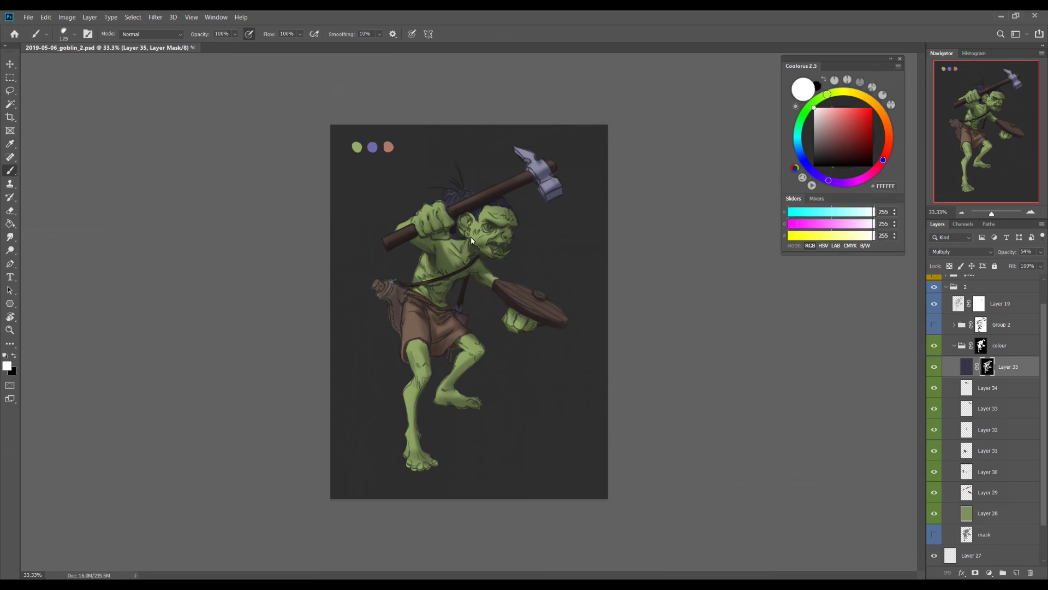
pyautogui.press('[')
pyautogui.press('[')
pyautogui.press('[')
pyautogui.moveTo(523, 327); pyautogui.dragTo(515, 315)
# Paint a broad shadow over the side of the loincloth on the Layer 35 mask
pyautogui.press(']')
pyautogui.press(']')
pyautogui.press(']')
pyautogui.moveTo(402, 368); pyautogui.dragTo(408, 317)
pyautogui.press('[')
pyautogui.press('[')
pyautogui.press('[')
pyautogui.press('[')
pyautogui.press('[')
pyautogui.press('[')
pyautogui.press('[')
pyautogui.scroll(2, 469, 311)
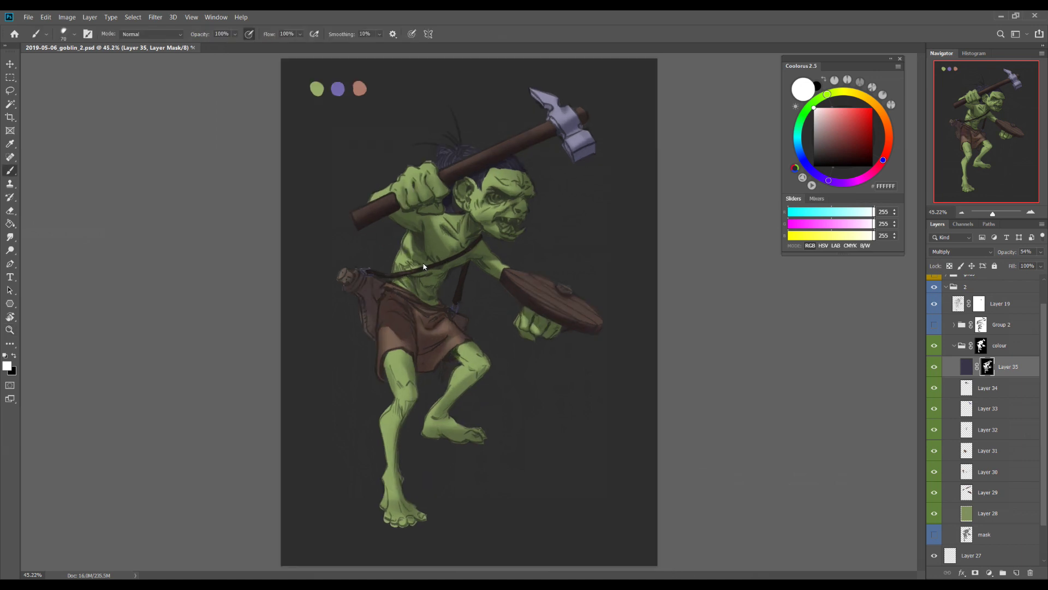
# Shade the goblin's front knee and shin on the Layer 35 mask with a larger brush
pyautogui.press('x')
pyautogui.press('x')
pyautogui.press('x')
pyautogui.press('x')
pyautogui.press(']')
pyautogui.press(']')
pyautogui.moveTo(407, 375); pyautogui.dragTo(401, 426)
# Shade the rear thigh and the loincloth edge above it with a much smaller brush
pyautogui.press('[')
pyautogui.press('[')
pyautogui.press('[')
pyautogui.press('[')
pyautogui.press('[')
pyautogui.press('[')
pyautogui.press('[')
pyautogui.press('[')
pyautogui.press('[')
pyautogui.moveTo(479, 363); pyautogui.dragTo(441, 335)
pyautogui.moveTo(486, 361); pyautogui.dragTo(458, 344)
# Refine the shadows around the hip pouch, loincloth and hanging dagger, alternating black and white on the mask
pyautogui.press(']')
pyautogui.press(']')
pyautogui.press(']')
pyautogui.press(']')
pyautogui.press(']')
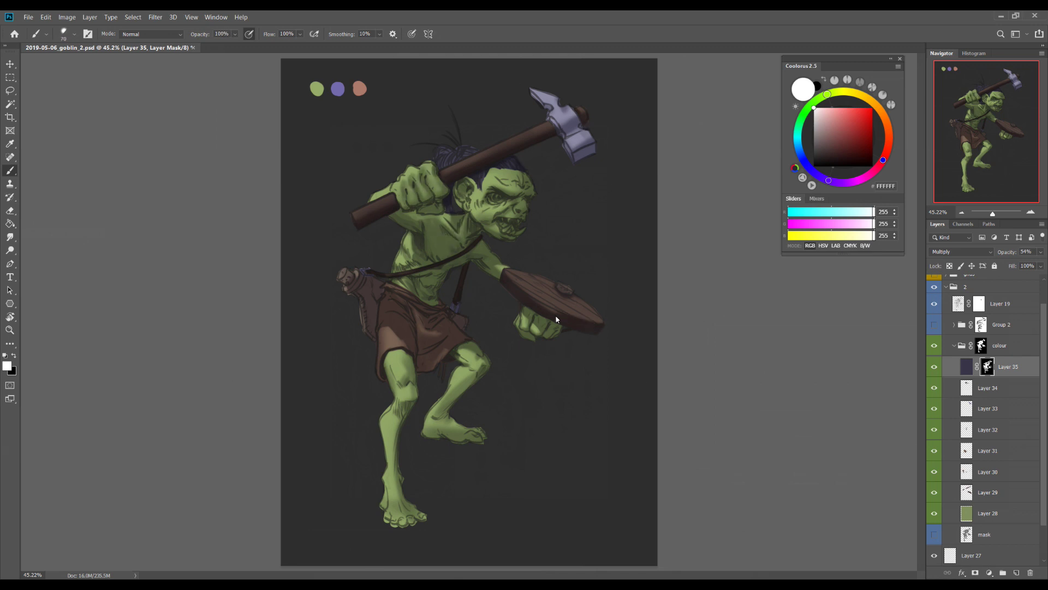
pyautogui.press('x')
pyautogui.press('x')
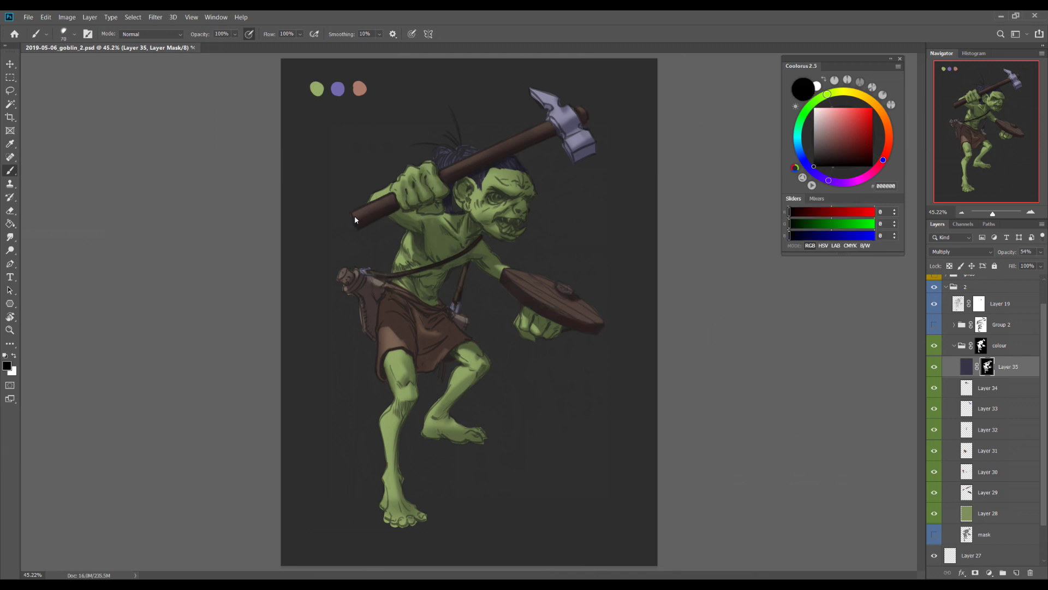
pyautogui.scroll(1, 447, 187)
pyautogui.press('x')
pyautogui.press('x')
pyautogui.press(']')
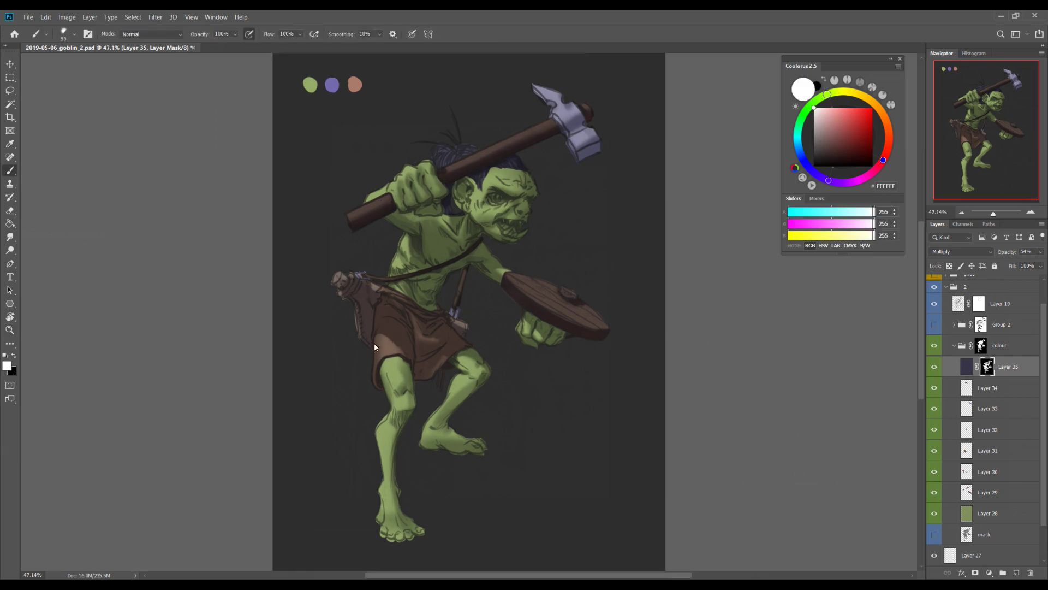
# Shade the front ankle and foot, the rear ankle and the area below the rear knee
pyautogui.press('x')
pyautogui.press('x')
pyautogui.moveTo(394, 480); pyautogui.dragTo(395, 516)
pyautogui.moveTo(436, 428); pyautogui.dragTo(443, 453)
pyautogui.moveTo(463, 364); pyautogui.dragTo(451, 402)
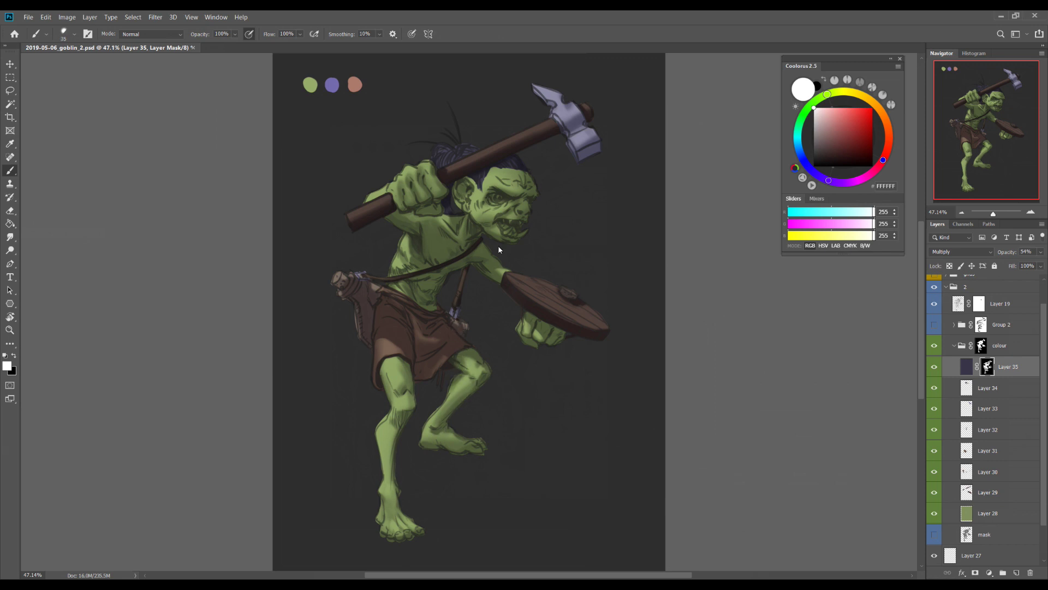
# Lighten parts of the shadow on the face and hammer head with black at 20% and 50% brush opacity
pyautogui.press('x')
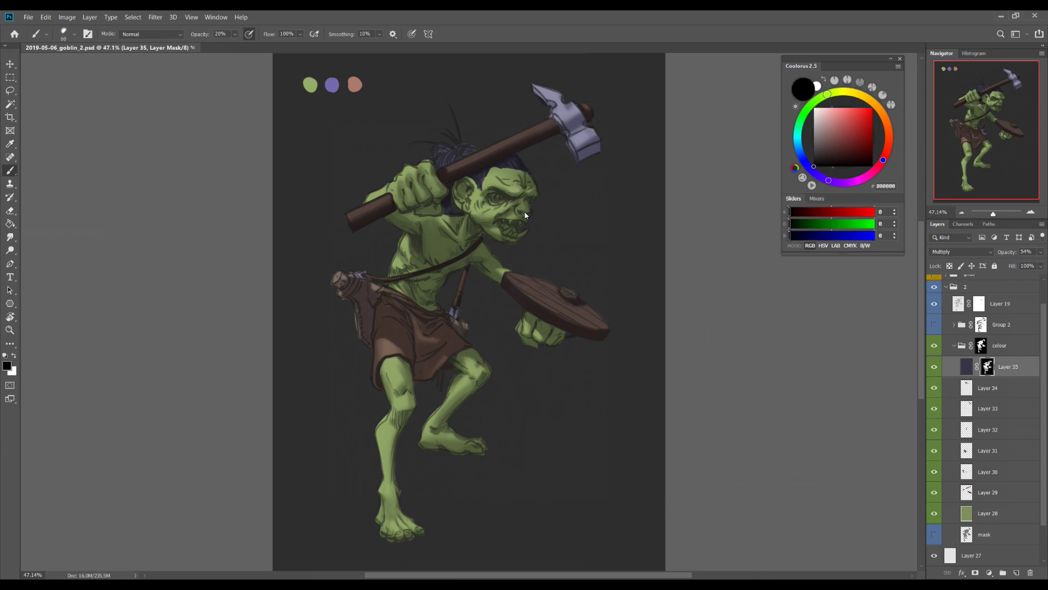
pyautogui.press('[')
pyautogui.press('[')
pyautogui.press('[')
pyautogui.press('[')
pyautogui.press('[')
pyautogui.press('[')
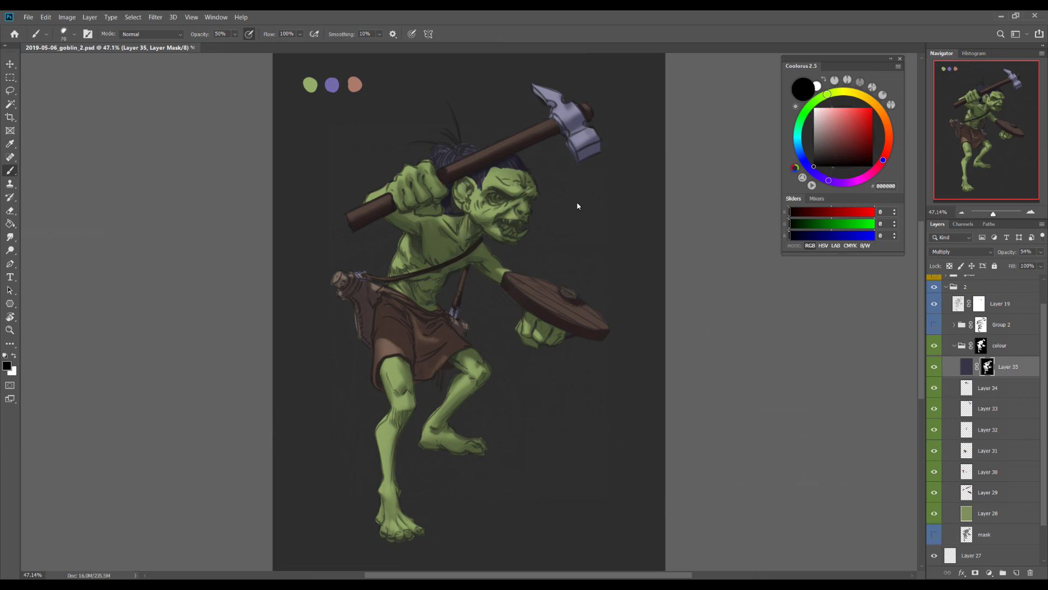
pyautogui.press('x')
pyautogui.press('x')
pyautogui.press('x')
pyautogui.press('[')
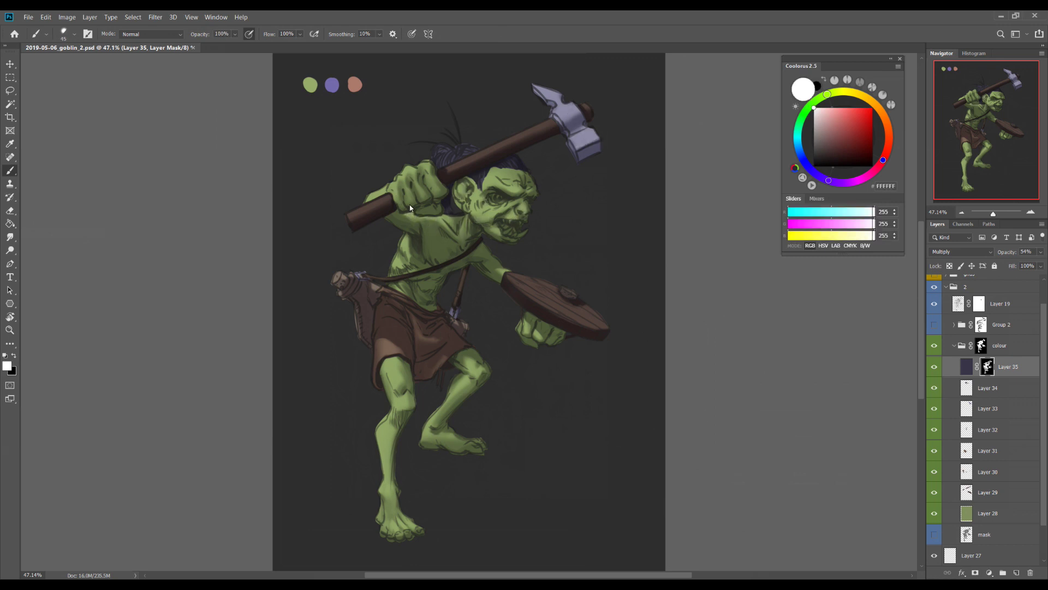
# Soften the shield hand's shadow with black at 20% opacity and bring out light patches on the loincloth at full opacity
pyautogui.press('x')
pyautogui.press('2')
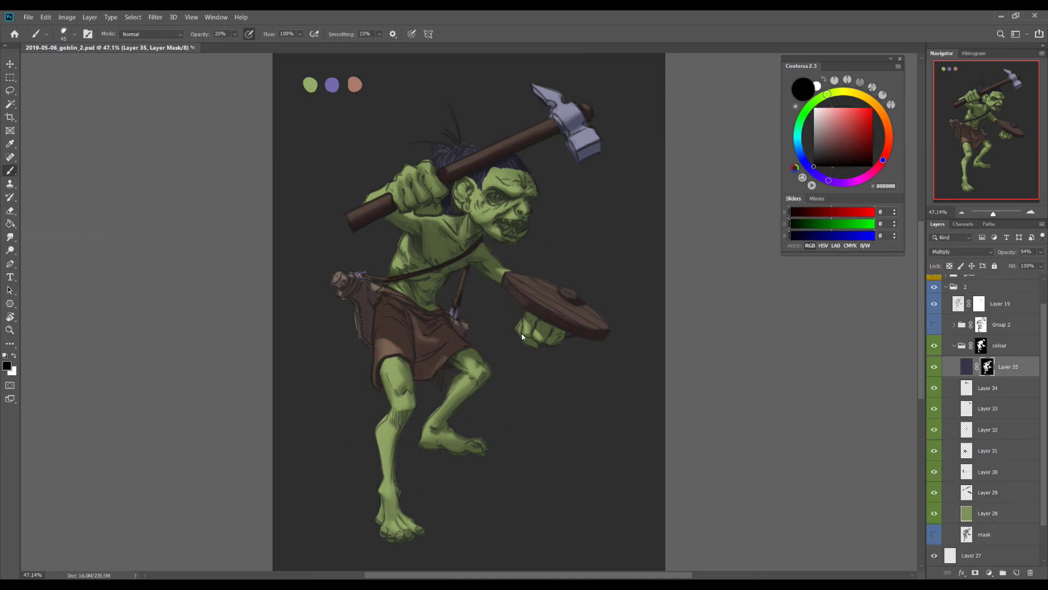
pyautogui.press('x')
pyautogui.press('0')
pyautogui.press('x')
pyautogui.press(']')
pyautogui.press(']')
pyautogui.press(']')
pyautogui.press(']')
pyautogui.press(']')
pyautogui.press(']')
pyautogui.press(']')
pyautogui.press(']')
pyautogui.press('x')
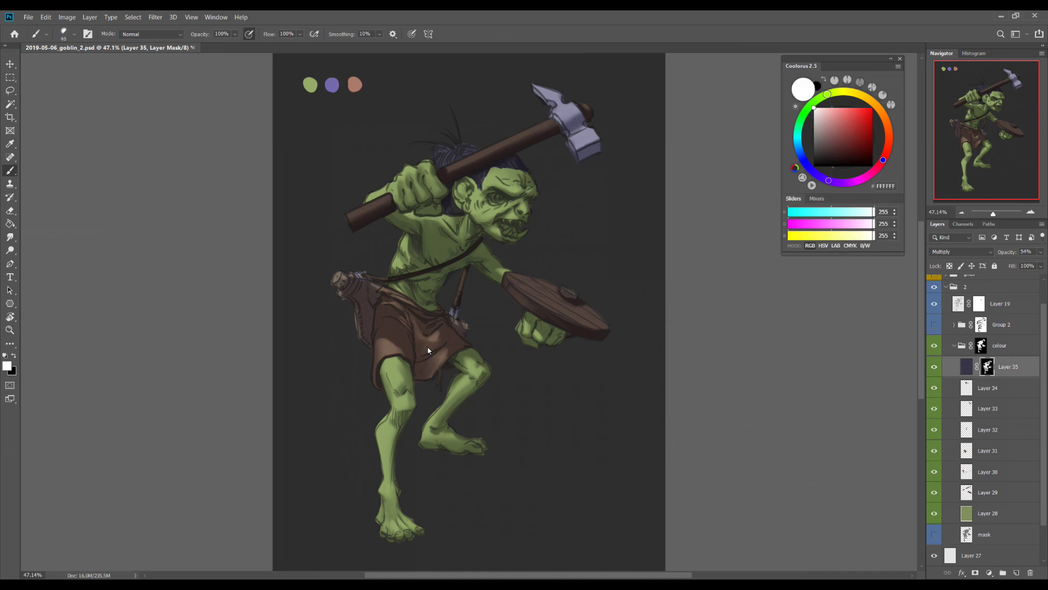
# Rework the loincloth's shadows at full opacity with a larger brush and undo the last two strokes
pyautogui.press('x')
pyautogui.press('x')
pyautogui.press('0')
pyautogui.press(']')
pyautogui.press(']')
pyautogui.press(']')
pyautogui.press(']')
pyautogui.press(']')
pyautogui.press('x')
pyautogui.hotkey('ctrl', 'z')
pyautogui.hotkey('ctrl', 'z')
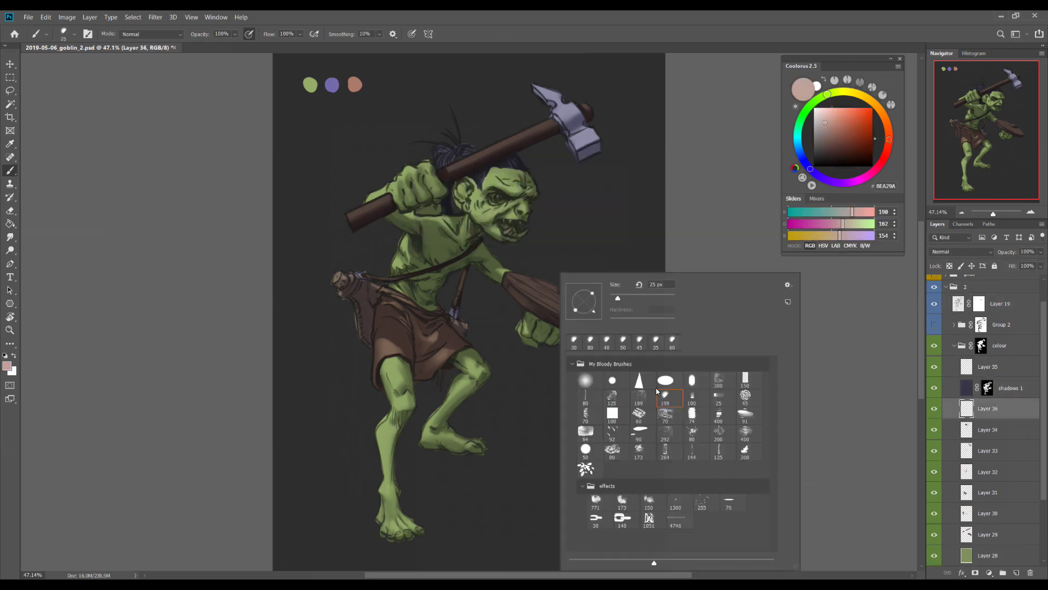
# Colour the inside of the mouth dark reddish brown on a new layer beneath the teeth on Layer 36
pyautogui.keyDown('alt'); pyautogui.click(519, 238); pyautogui.keyUp('alt')
pyautogui.hotkey('ctrl', 'shift', 'alt', 'n')
pyautogui.press(']')
pyautogui.press(']')
pyautogui.press(']')
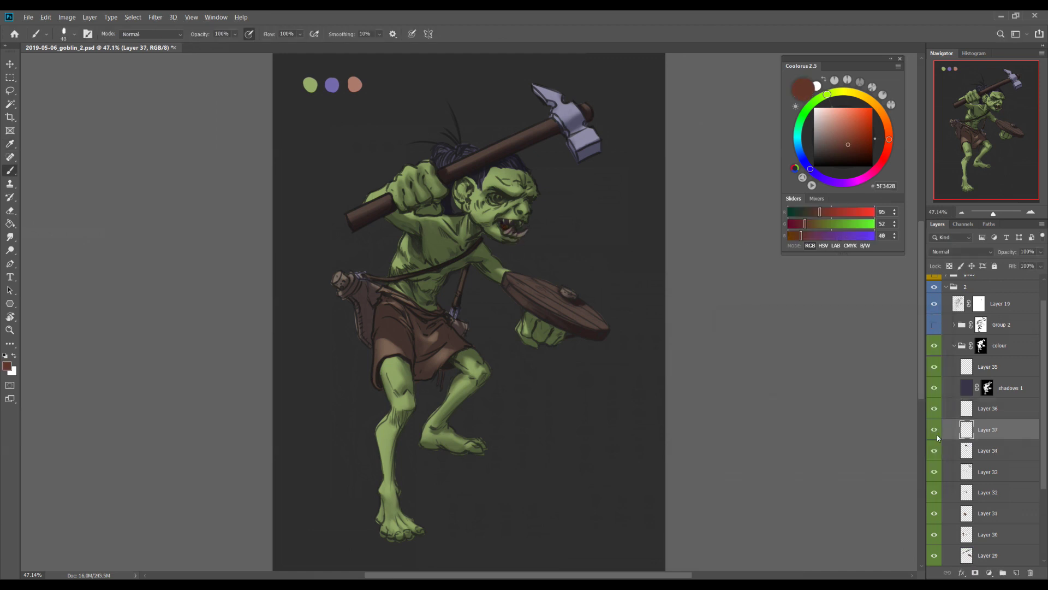
# Add a new layer above Layer 36 and choose a textured brush for skin colour variation
pyautogui.click(1004, 409)
pyautogui.hotkey('ctrl', 'shift', 'alt', 'n')
pyautogui.rightClick(483, 281)
pyautogui.doubleClick(539, 421)
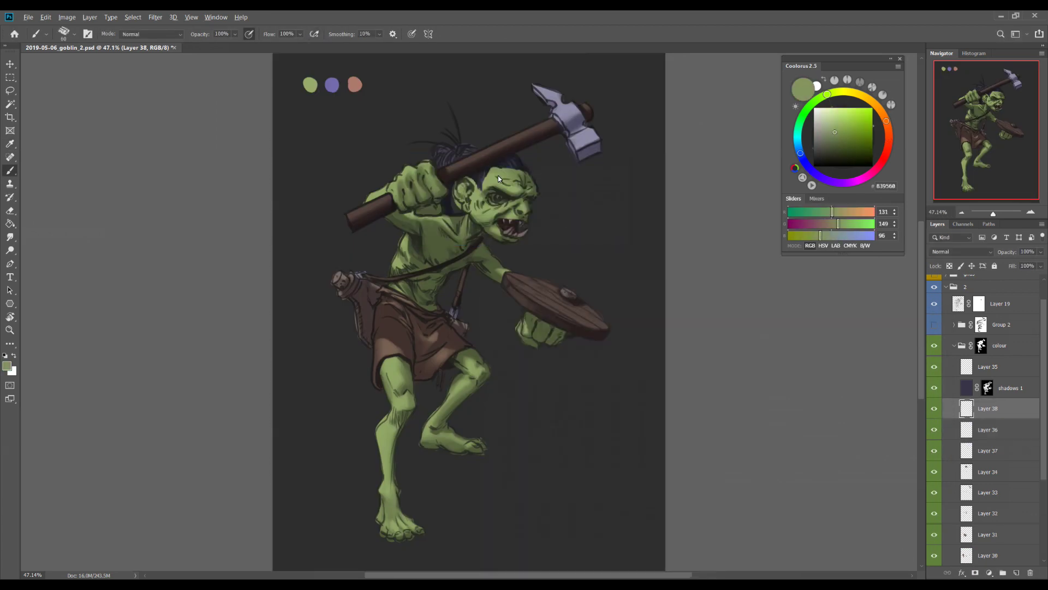
# Hide the shadows 1 layer and paint yellow-green variation (A2AE63) over the skin on Layer 38
pyautogui.click(935, 388)
pyautogui.keyDown('alt'); pyautogui.click(397, 185); pyautogui.keyUp('alt')
pyautogui.press('[')
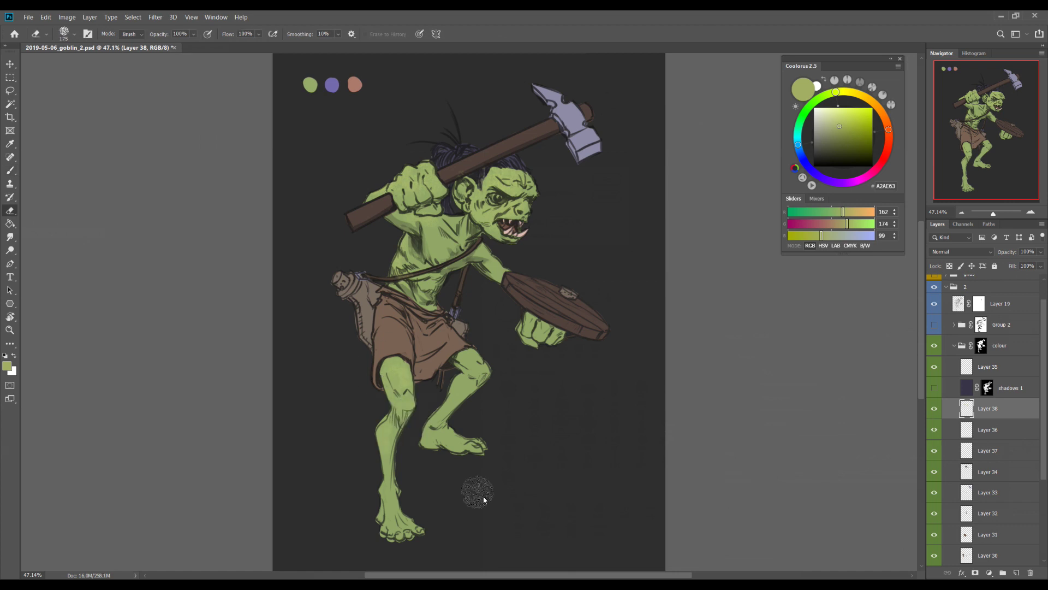
pyautogui.press(']')
pyautogui.press(']')
pyautogui.press(']')
pyautogui.press(']')
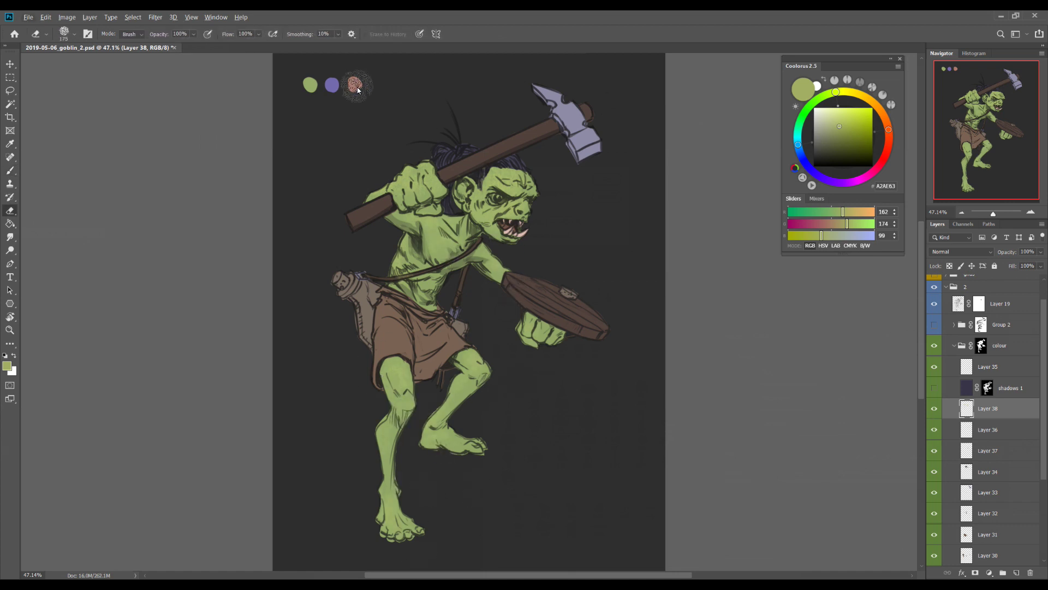
# Sample the purple and red-brown palette swatches and paint subtle tints over the skin on Layer 38
pyautogui.keyDown('alt'); pyautogui.click(332, 85); pyautogui.keyUp('alt')
pyautogui.press('[')
pyautogui.press('[')
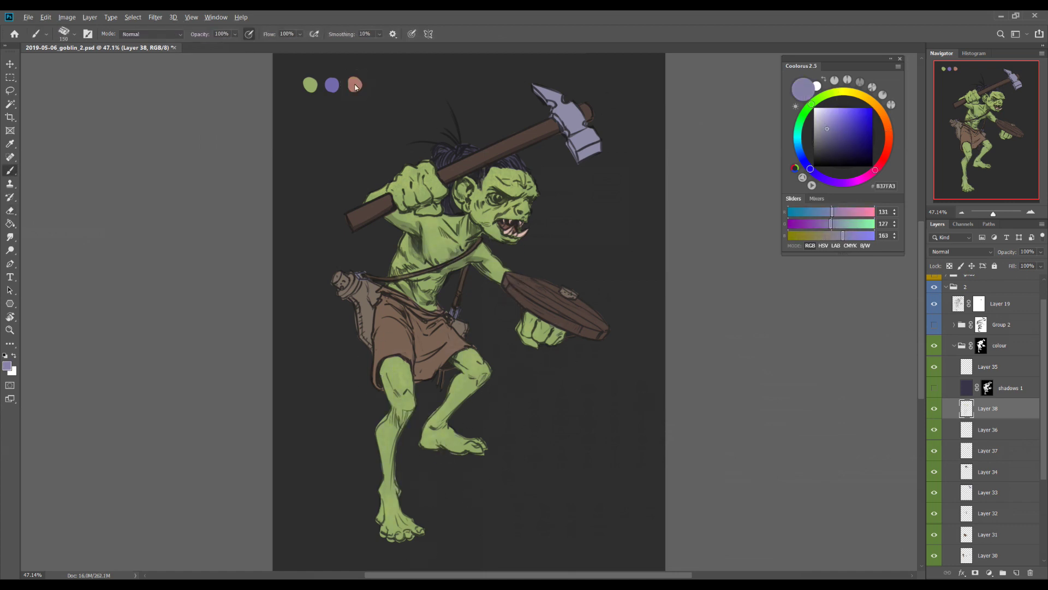
pyautogui.keyDown('alt'); pyautogui.click(354, 86); pyautogui.keyUp('alt')
pyautogui.press(']')
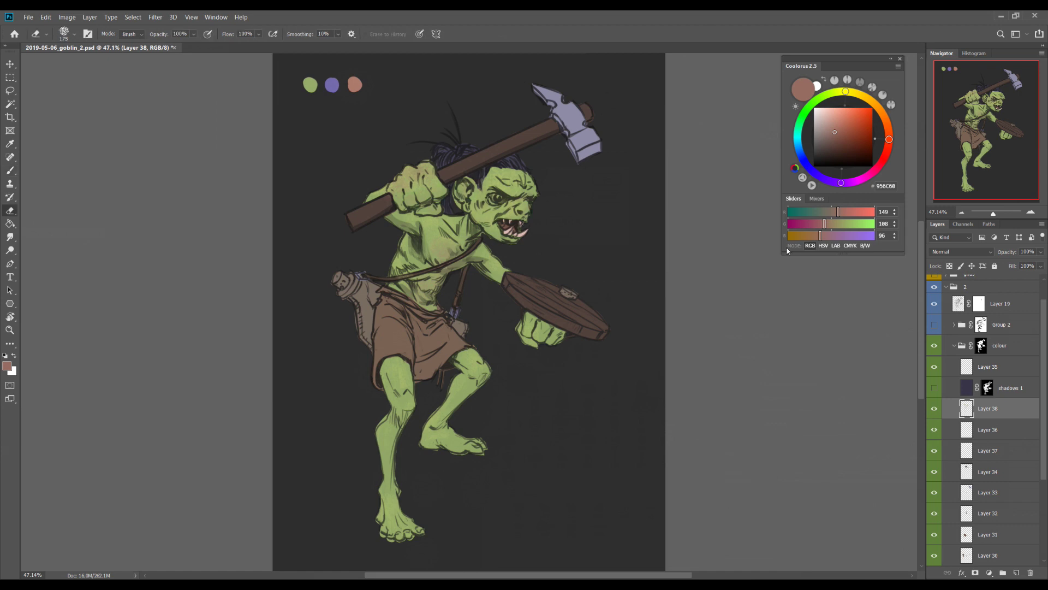
# Paint reddish tints on the face and knees, and purple tints on the feet, each on its own new layer
pyautogui.hotkey('ctrl', 'shift', 'alt', 'n')
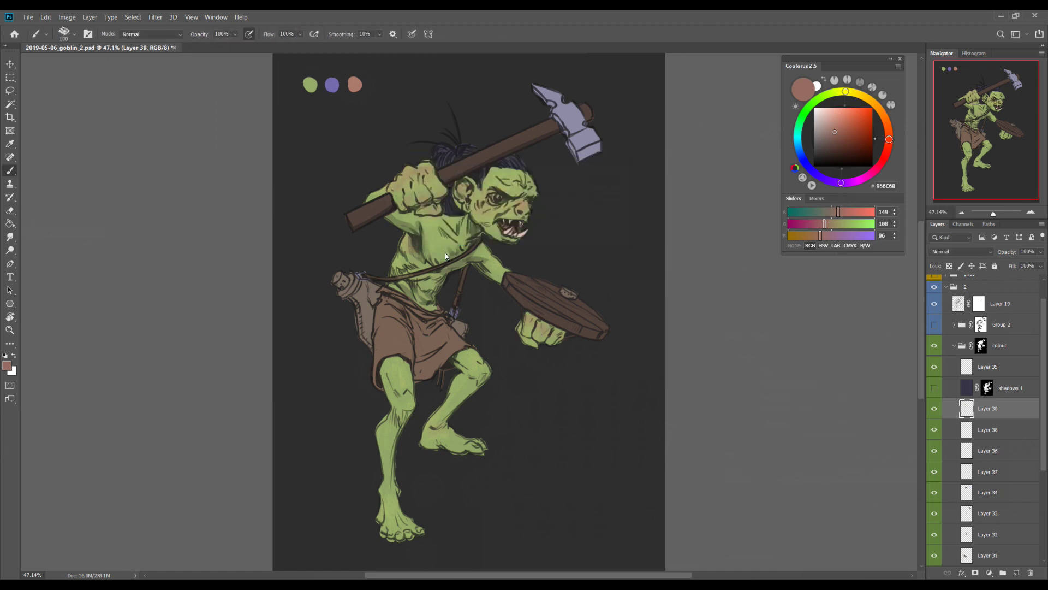
pyautogui.keyDown('alt'); pyautogui.click(587, 144); pyautogui.keyUp('alt')
pyautogui.hotkey('ctrl', 'shift', 'alt', 'n')
pyautogui.keyDown('alt'); pyautogui.click(566, 177); pyautogui.keyUp('alt')
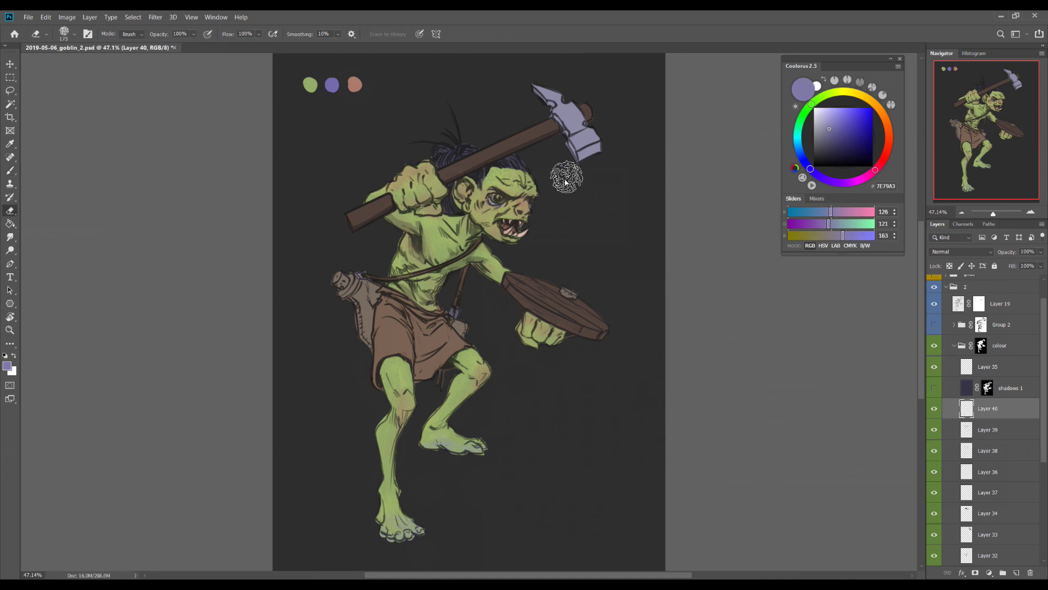
# Add a new layer and tint the shield and hammer handle reddish brown (795549), erasing the excess
pyautogui.hotkey('ctrl', 'shift', 'alt', 'n')
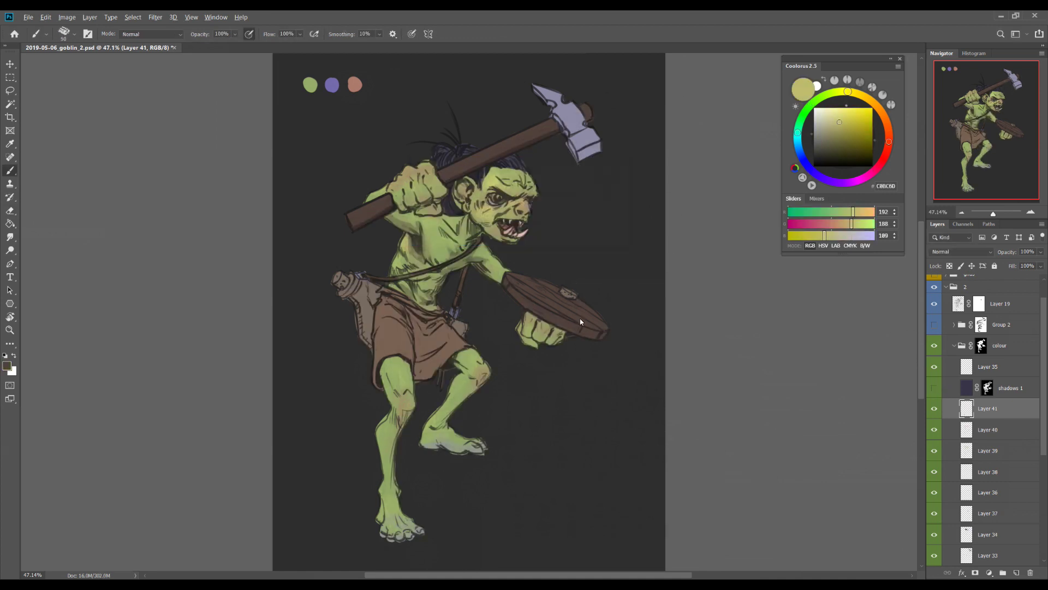
pyautogui.keyDown('alt'); pyautogui.click(538, 284); pyautogui.keyUp('alt')
pyautogui.press('e')
pyautogui.press('r')
pyautogui.moveTo(535, 270); pyautogui.dragTo(502, 306)
pyautogui.press('Escape')
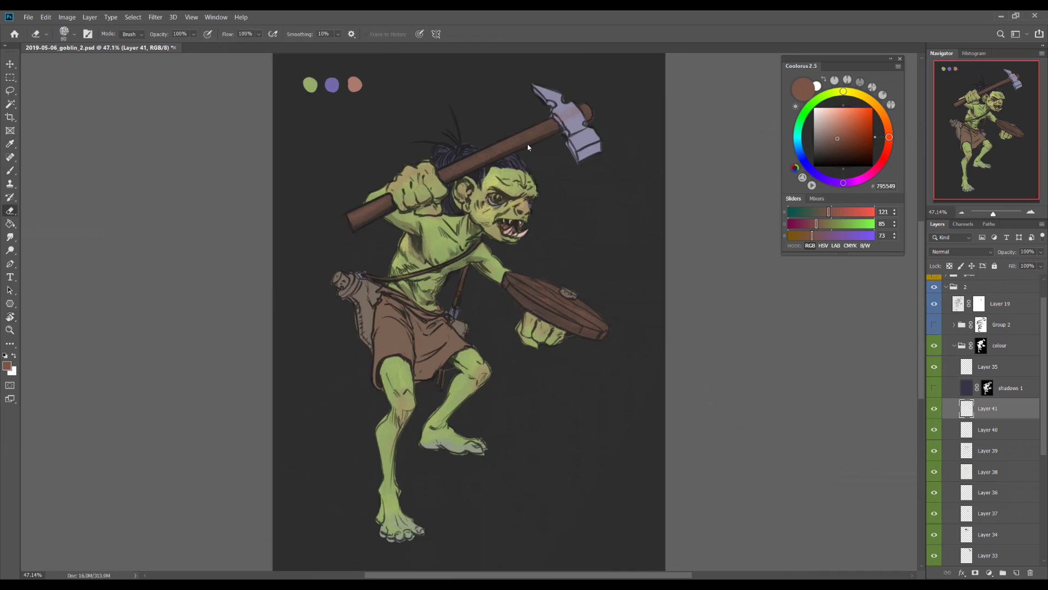
# Switch to another brush and paint lighter beige on the shield boss and the hip pouch's stopper
pyautogui.press('b')
pyautogui.rightClick(817, 346)
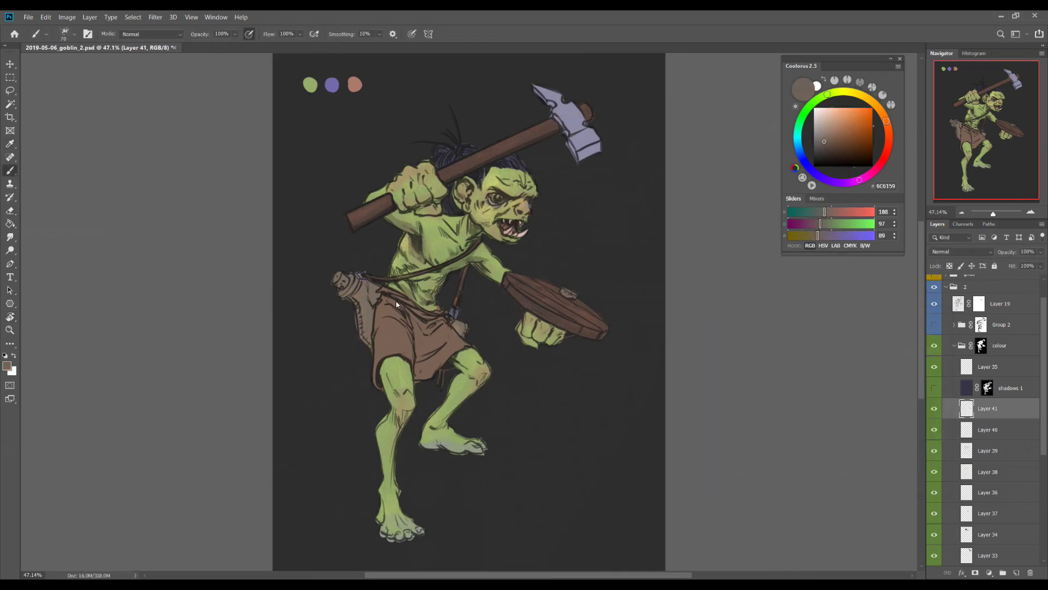
pyautogui.keyDown('alt'); pyautogui.click(570, 294); pyautogui.keyUp('alt')
pyautogui.keyDown('alt'); pyautogui.click(569, 294); pyautogui.keyUp('alt')
pyautogui.press('[')
pyautogui.press('[')
pyautogui.press('[')
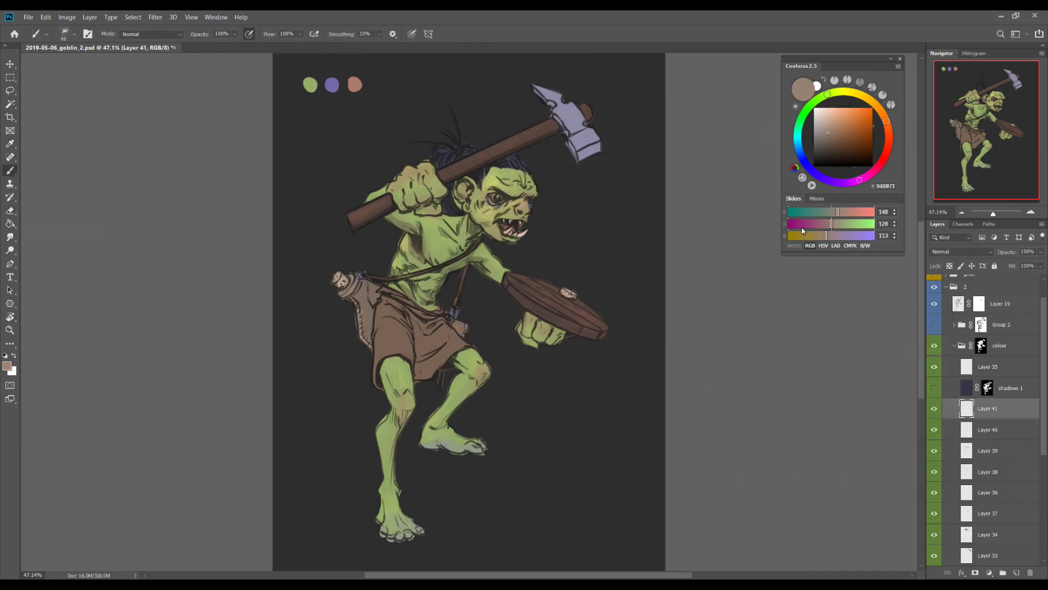
# Add a new layer and paint reddish-brown rust tints (824F41) on the hammer head, erasing the excess
pyautogui.keyDown('alt'); pyautogui.click(453, 171); pyautogui.keyUp('alt')
pyautogui.hotkey('ctrl', 'shift', 'alt', 'n')
pyautogui.press(']')
pyautogui.press(']')
pyautogui.press(']')
pyautogui.keyDown('alt'); pyautogui.click(587, 112); pyautogui.keyUp('alt')
pyautogui.moveTo(580, 131); pyautogui.dragTo(594, 146)
pyautogui.press('e')
# Show the shadows 1 layer again and raise Layer 39's saturation to +26
pyautogui.click(934, 388)
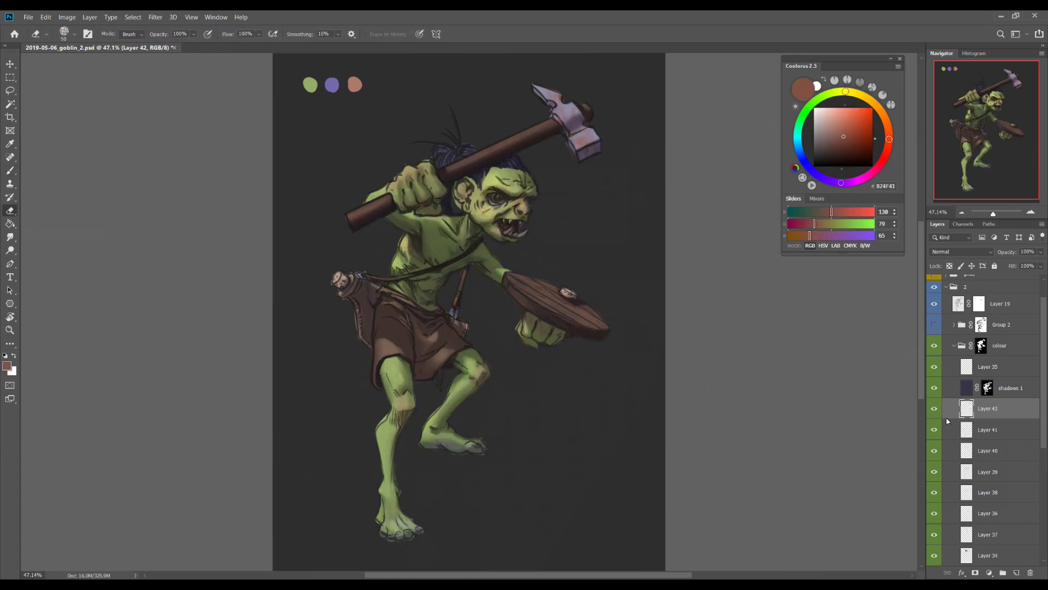
pyautogui.hotkey('alt', '[')
pyautogui.hotkey('ctrl', 'alt', 'u')
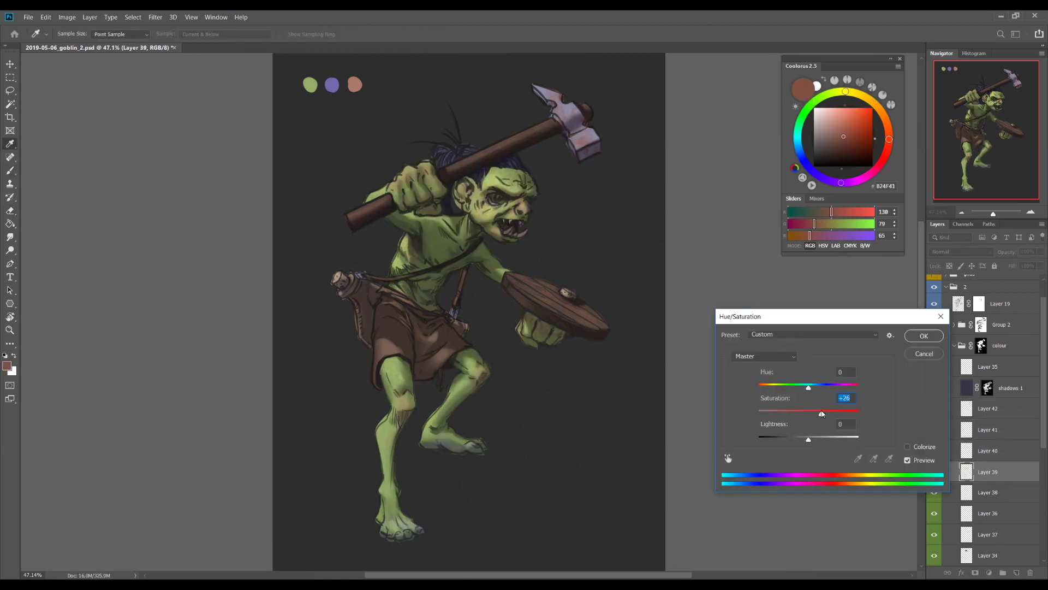
pyautogui.press('Return')
# Reduce the saturation and lightness of a colour layer further down the stack with Hue/Saturation
pyautogui.hotkey('alt', '[')
pyautogui.hotkey('alt', '[')
pyautogui.hotkey('alt', '[')
pyautogui.hotkey('ctrl', 'alt', 'u')
pyautogui.moveTo(797, 414); pyautogui.dragTo(782, 413)
pyautogui.moveTo(811, 440); pyautogui.dragTo(799, 440)
pyautogui.click(924, 336)
# Apply a Hue/Saturation adjustment to the next colour layer down
pyautogui.hotkey('alt', '[')
pyautogui.hotkey('ctrl', 'alt', 'u')
pyautogui.press('Return')
pyautogui.hotkey('alt', '[')
pyautogui.hotkey('alt', '[')
pyautogui.hotkey('ctrl', 'alt', 'u')
pyautogui.press('Escape')
# Move back up the layer stack and make Layer 42 active
pyautogui.hotkey('alt', ']')
pyautogui.hotkey('alt', ']')
pyautogui.hotkey('alt', ']')
pyautogui.hotkey('alt', ']')
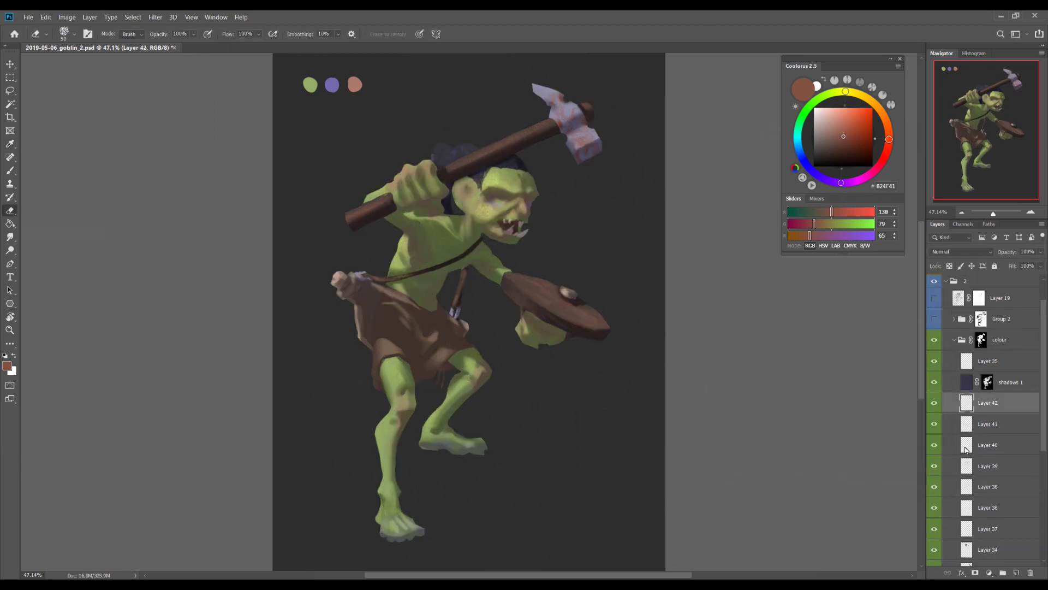
# Adjust the colour of Layer 42 with a Hue/Saturation change
pyautogui.hotkey('ctrl', 'u')
pyautogui.moveTo(808, 413); pyautogui.dragTo(847, 412)
pyautogui.press('Return')
pyautogui.hotkey('alt', '[')
pyautogui.hotkey('alt', '[')
pyautogui.hotkey('alt', '[')
pyautogui.hotkey('alt', '[')
pyautogui.hotkey('alt', '[')
pyautogui.hotkey('alt', '[')
pyautogui.hotkey('alt', '[')
pyautogui.hotkey('alt', '[')
pyautogui.hotkey('alt', '[')
pyautogui.hotkey('alt', '[')
pyautogui.hotkey('ctrl', 'u')
pyautogui.press('Escape')
pyautogui.press('e')
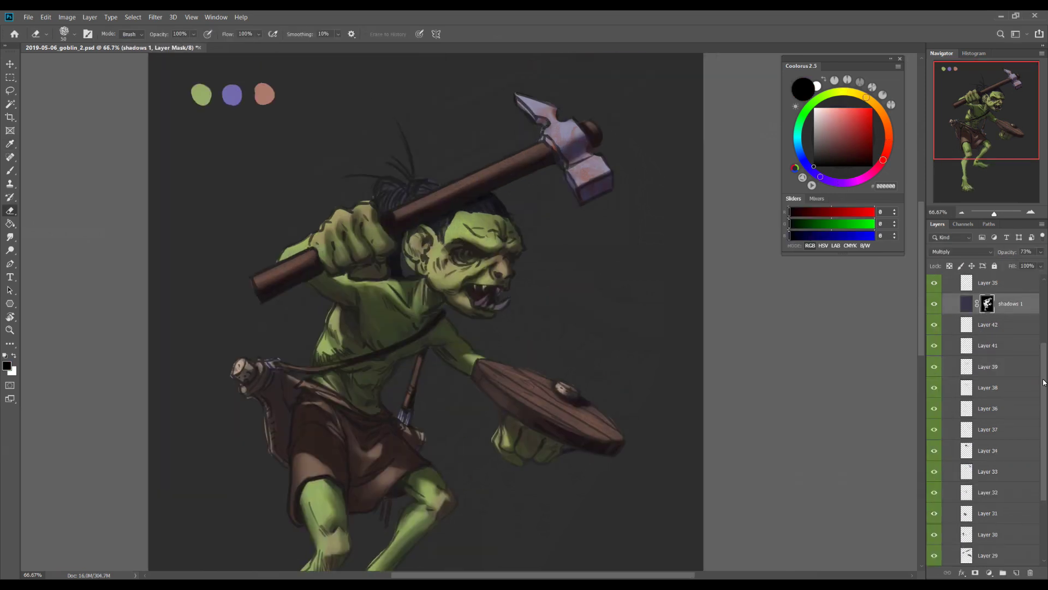
# Refine the shadows 1 mask around the goblin's nose and eye, using a small brush with black and white
pyautogui.press('x')
pyautogui.press('[')
pyautogui.press('[')
pyautogui.press('[')
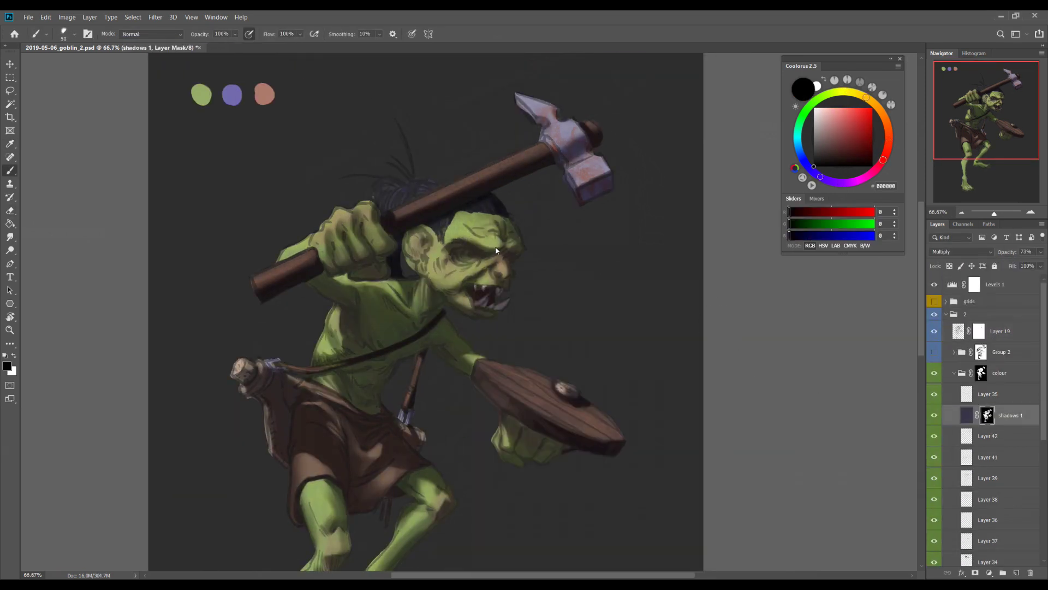
pyautogui.moveTo(498, 259); pyautogui.dragTo(502, 264)
pyautogui.press('x')
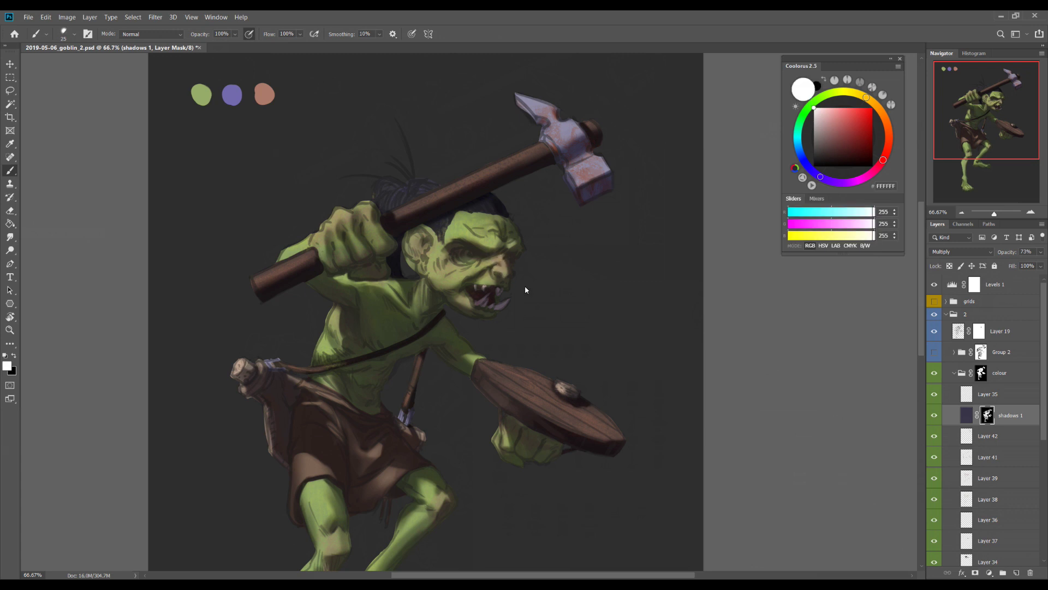
# Sculpt the face shadows around the eye, mouth and jaw on the shadows 1 mask, alternating black and white at varying brush sizes
pyautogui.press('x')
pyautogui.press(']')
pyautogui.press('x')
pyautogui.press(']')
pyautogui.press('x')
pyautogui.press(']')
pyautogui.press(']')
pyautogui.press('x')
pyautogui.press(']')
pyautogui.press(']')
pyautogui.press(']')
pyautogui.press(']')
pyautogui.press(']')
pyautogui.press('x')
pyautogui.press('x')
pyautogui.press('x')
pyautogui.press('x')
pyautogui.press('x')
pyautogui.press(']')
pyautogui.press('x')
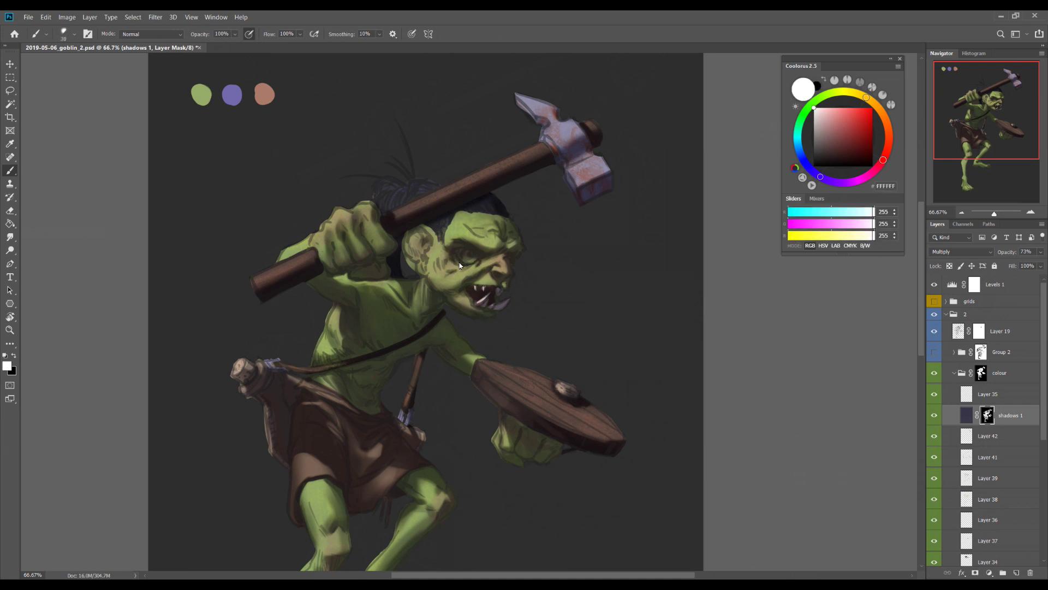
# Paint white on the shadows 1 mask to deepen the shadow between the goblin's ear and cheek
pyautogui.moveTo(431, 229)
pyautogui.mouseDown()
pyautogui.moveTo(420, 251)
pyautogui.moveTo(431, 298)
pyautogui.mouseUp()
pyautogui.press(']')
pyautogui.press(']')
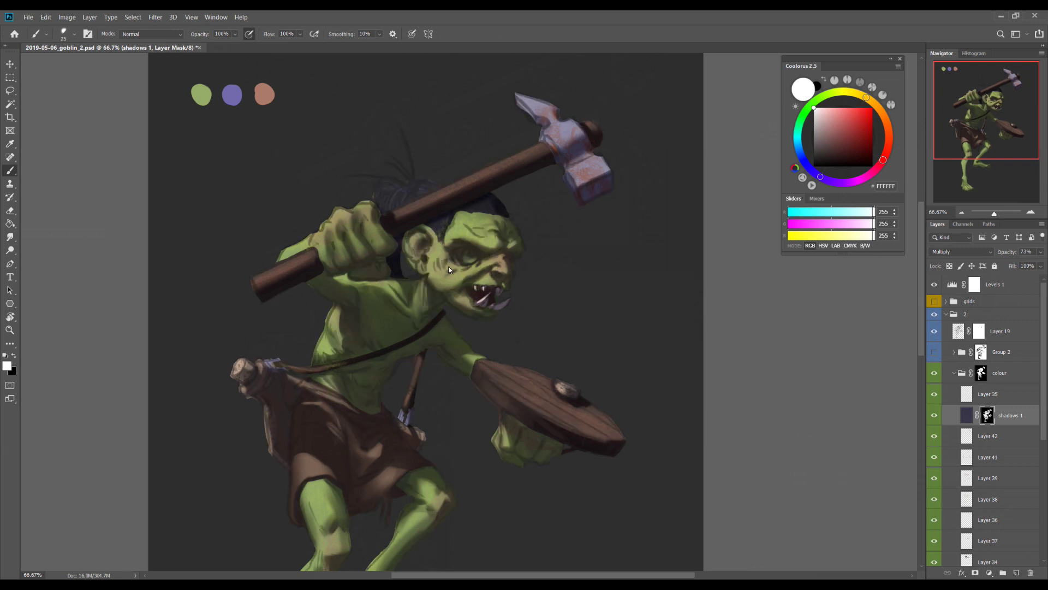
# Refine light and shadow on the raised fist by painting black and white on the shadows 1 mask
pyautogui.press('x')
pyautogui.moveTo(357, 233)
pyautogui.mouseDown()
pyautogui.moveTo(363, 261)
pyautogui.moveTo(344, 221)
pyautogui.moveTo(321, 254)
pyautogui.moveTo(333, 257)
pyautogui.moveTo(340, 234)
pyautogui.mouseUp()
pyautogui.press('x')
pyautogui.press('[')
pyautogui.press('[')
pyautogui.press('[')
pyautogui.press('[')
pyautogui.press('[')
# Lighten the hammer head by painting black on the shadows 1 mask with an enlarged brush
pyautogui.press('x')
pyautogui.press(']')
pyautogui.press(']')
pyautogui.press(']')
pyautogui.press(']')
pyautogui.press(']')
pyautogui.press(']')
pyautogui.press(']')
pyautogui.press(']')
pyautogui.press(']')
pyautogui.moveTo(571, 147); pyautogui.dragTo(582, 159)
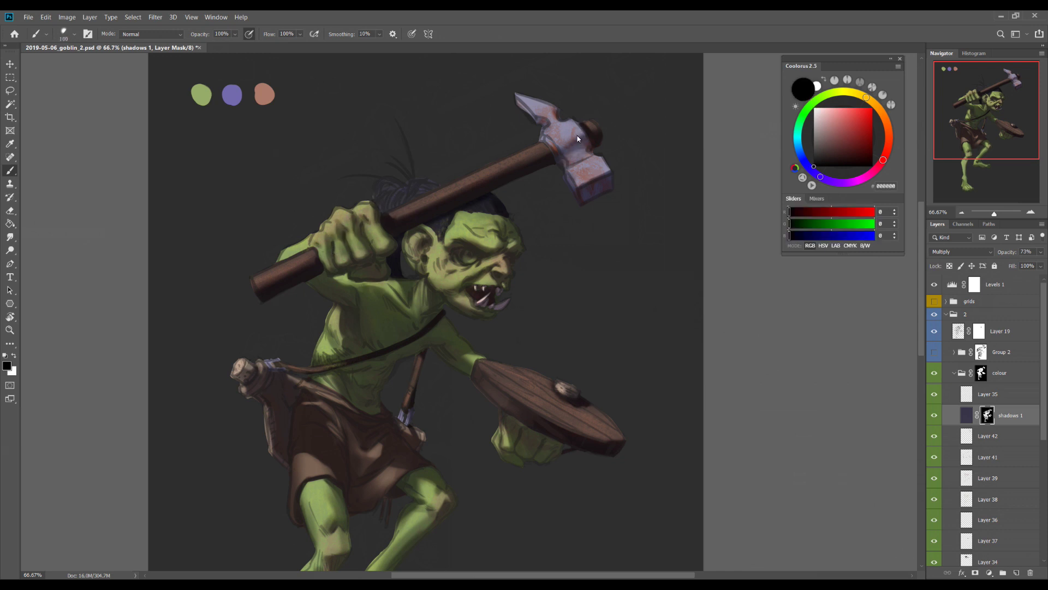
pyautogui.press('x')
pyautogui.press('x')
pyautogui.press('[')
pyautogui.press('[')
# Rework the torso shadows around the chest strap on the shadows 1 mask, alternating black and white at varying brush sizes
pyautogui.press('x')
pyautogui.press(']')
pyautogui.press(']')
pyautogui.press(']')
pyautogui.press(']')
pyautogui.press(']')
pyautogui.press(']')
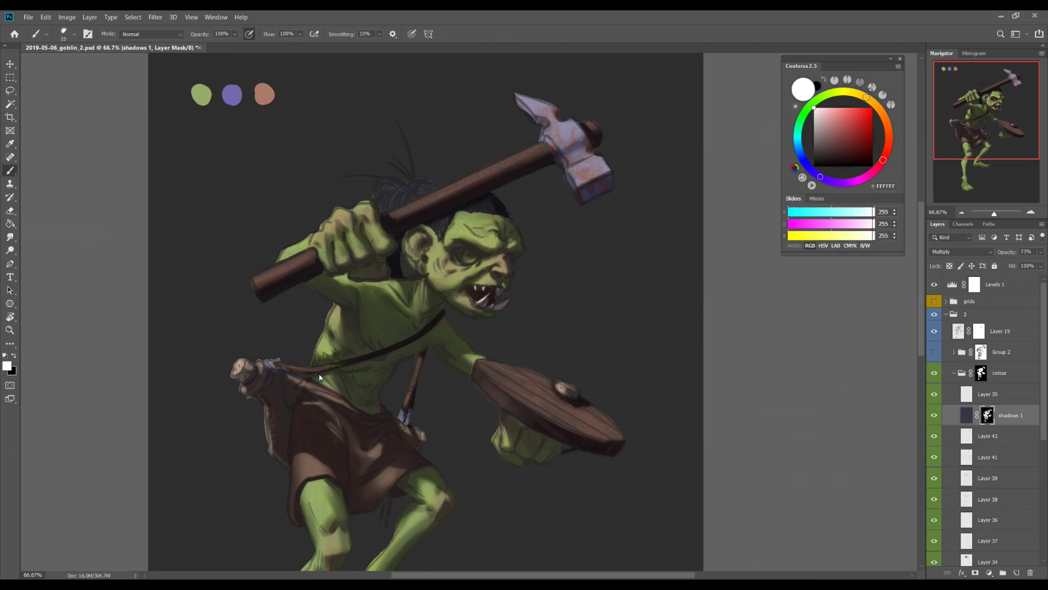
pyautogui.press('[')
pyautogui.press('[')
pyautogui.press('[')
pyautogui.press('[')
pyautogui.press('[')
pyautogui.press('[')
pyautogui.press('[')
pyautogui.press('[')
pyautogui.press('x')
pyautogui.press('x')
pyautogui.press('x')
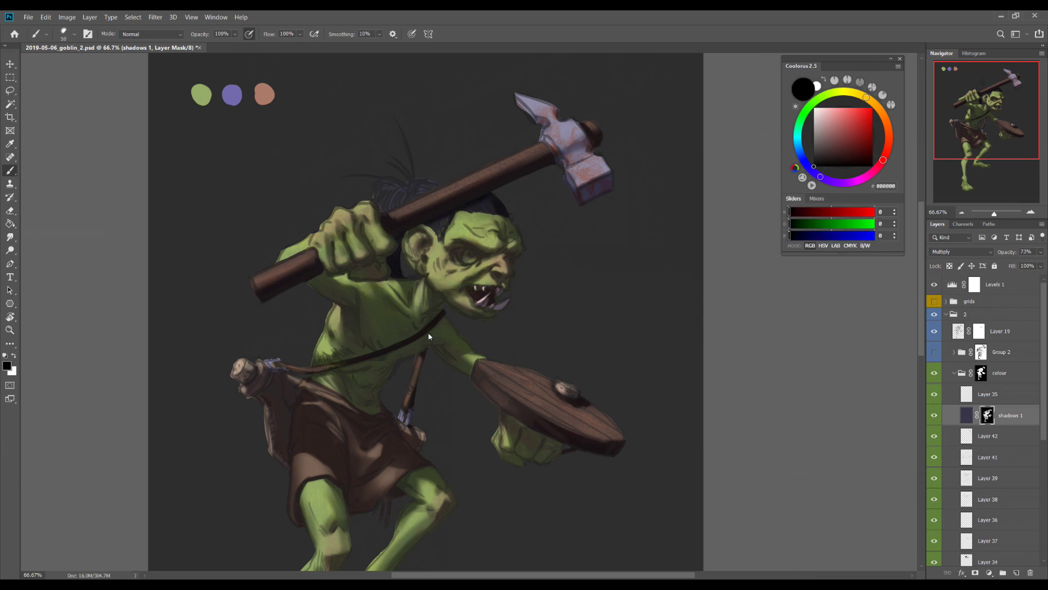
# Refine the shadow edges near the hammer head's spike on the shadows 1 mask with a smaller white brush
pyautogui.press('x')
pyautogui.press('x')
pyautogui.press('[')
pyautogui.press('[')
pyautogui.press('[')
pyautogui.press('x')
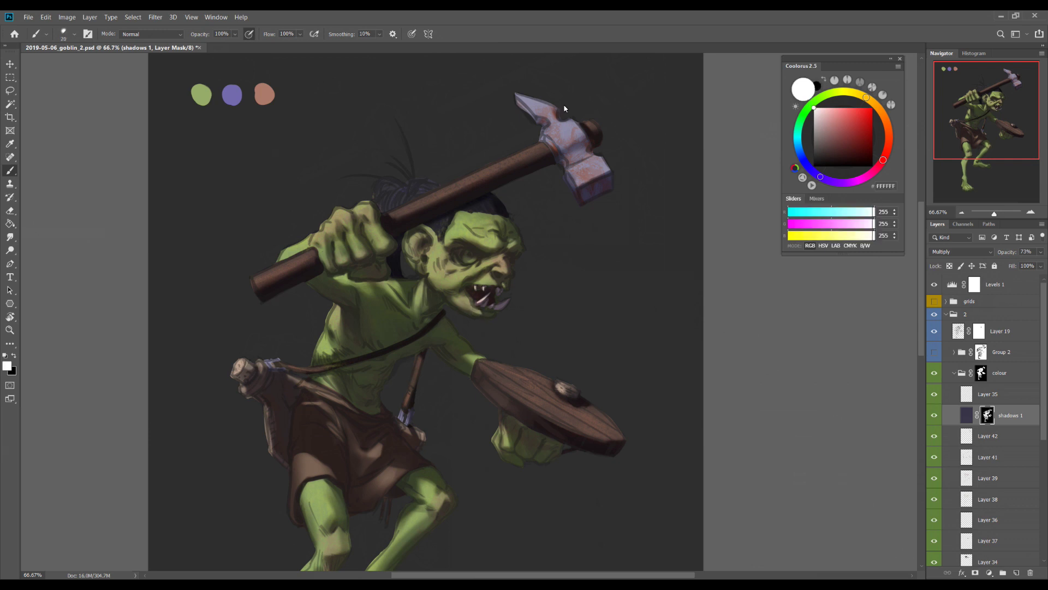